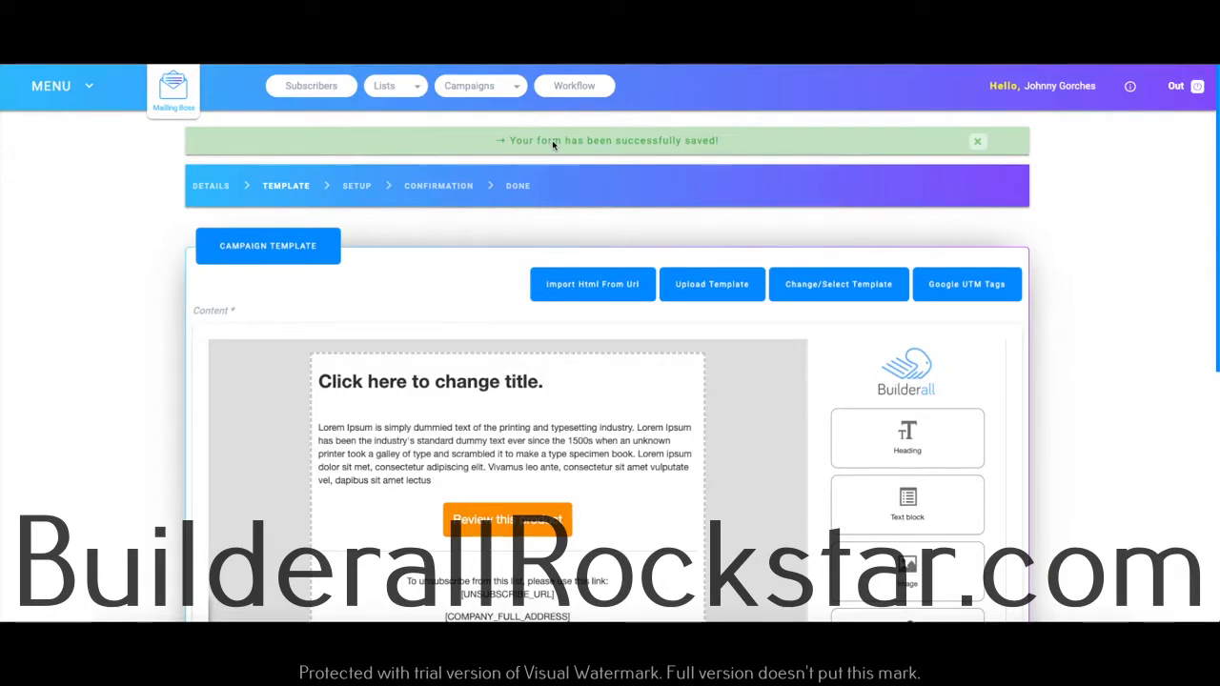
# - Look over the campaign template editor, including the default email content, the available content blocks and the options below the canvas
pyautogui.scroll(-5, 708, 443)
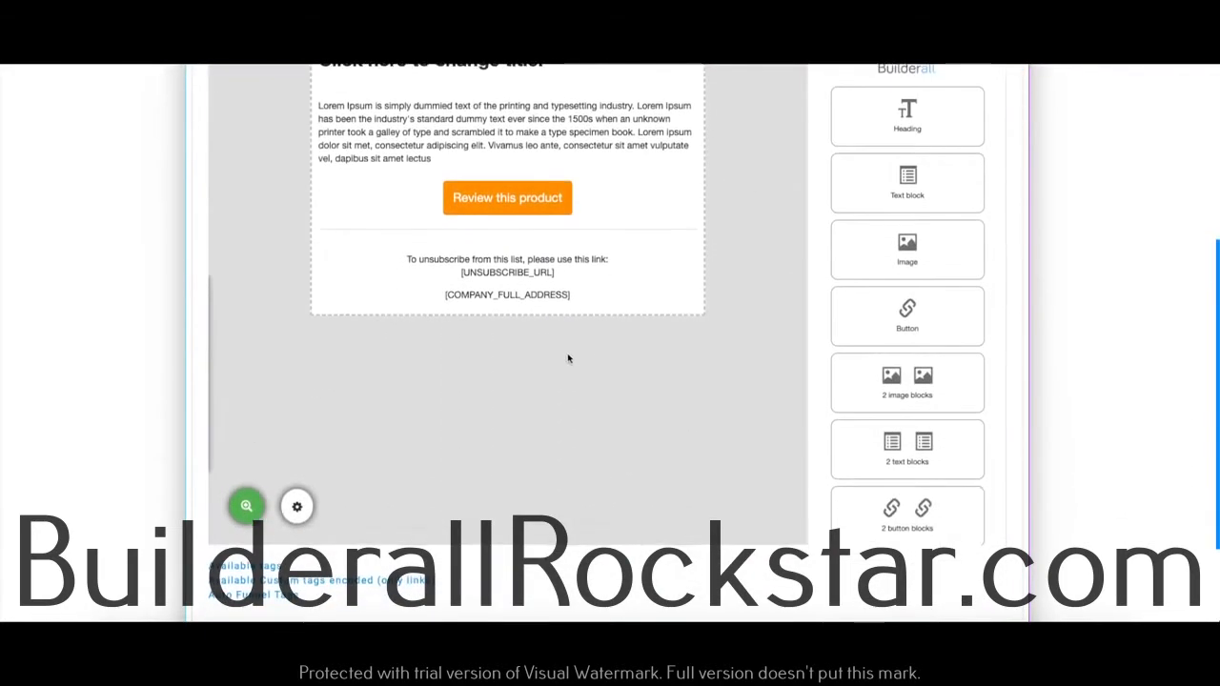
pyautogui.scroll(3, 650, 351)
pyautogui.scroll(2, 652, 352)
pyautogui.scroll(-5, 646, 352)
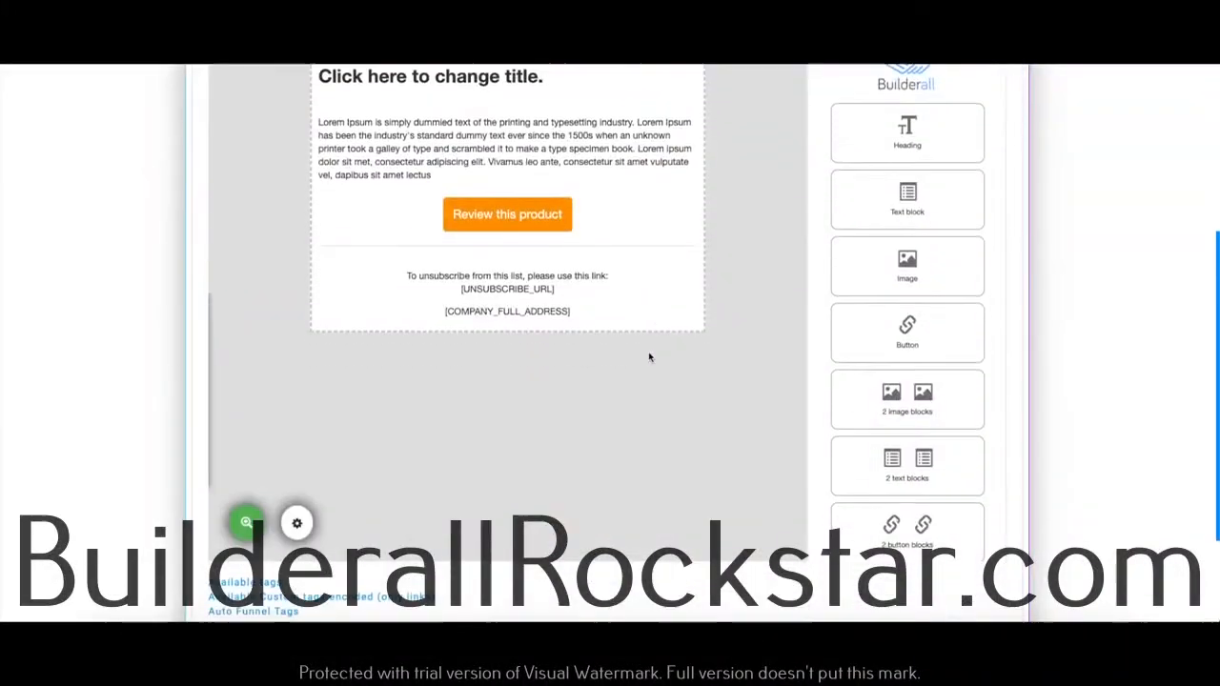
pyautogui.scroll(5, 643, 352)
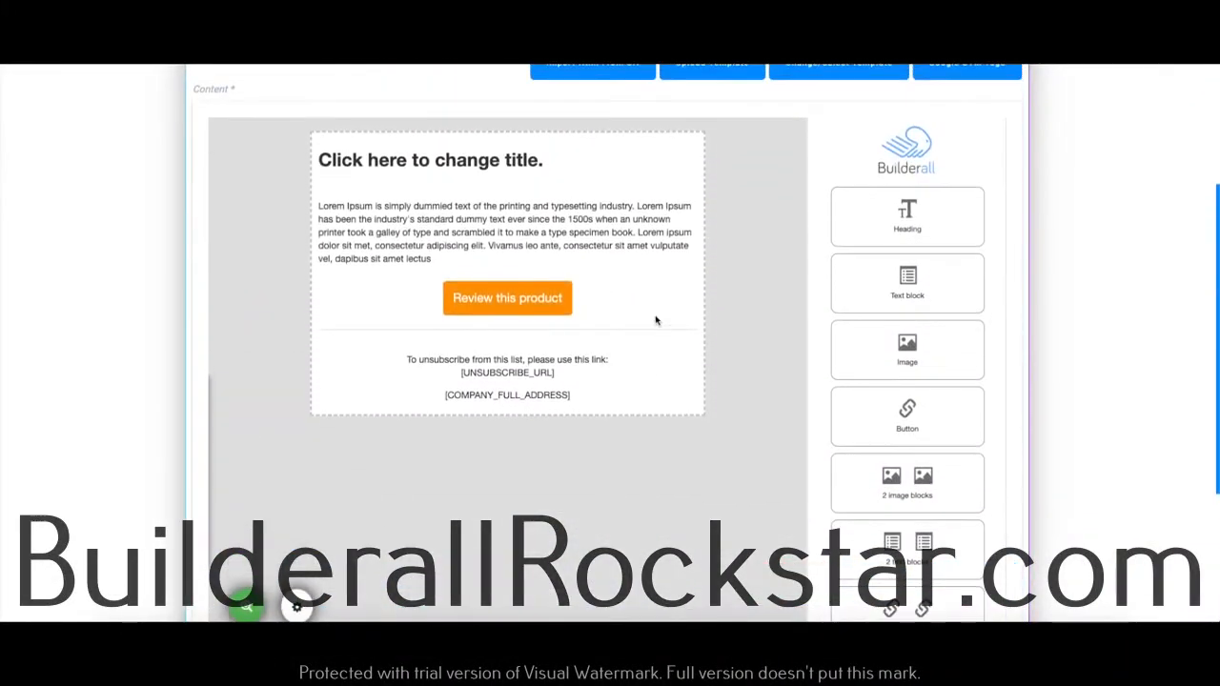
pyautogui.scroll(-2, 860, 346)
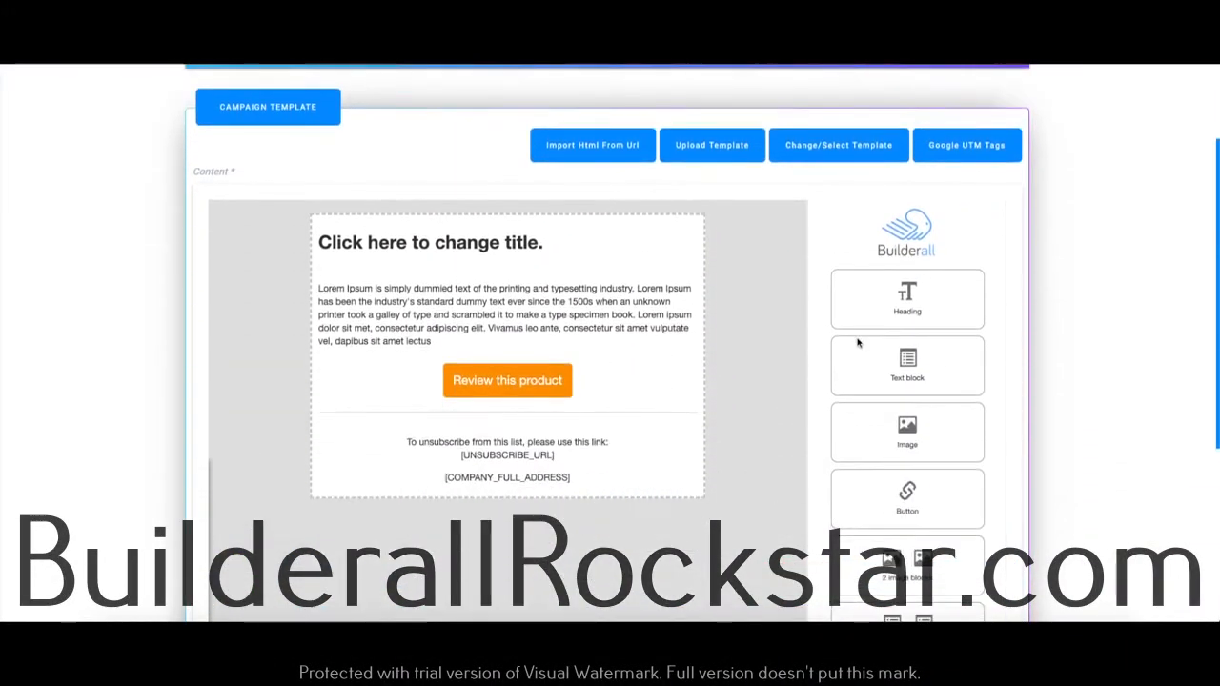
pyautogui.scroll(-5, 885, 258)
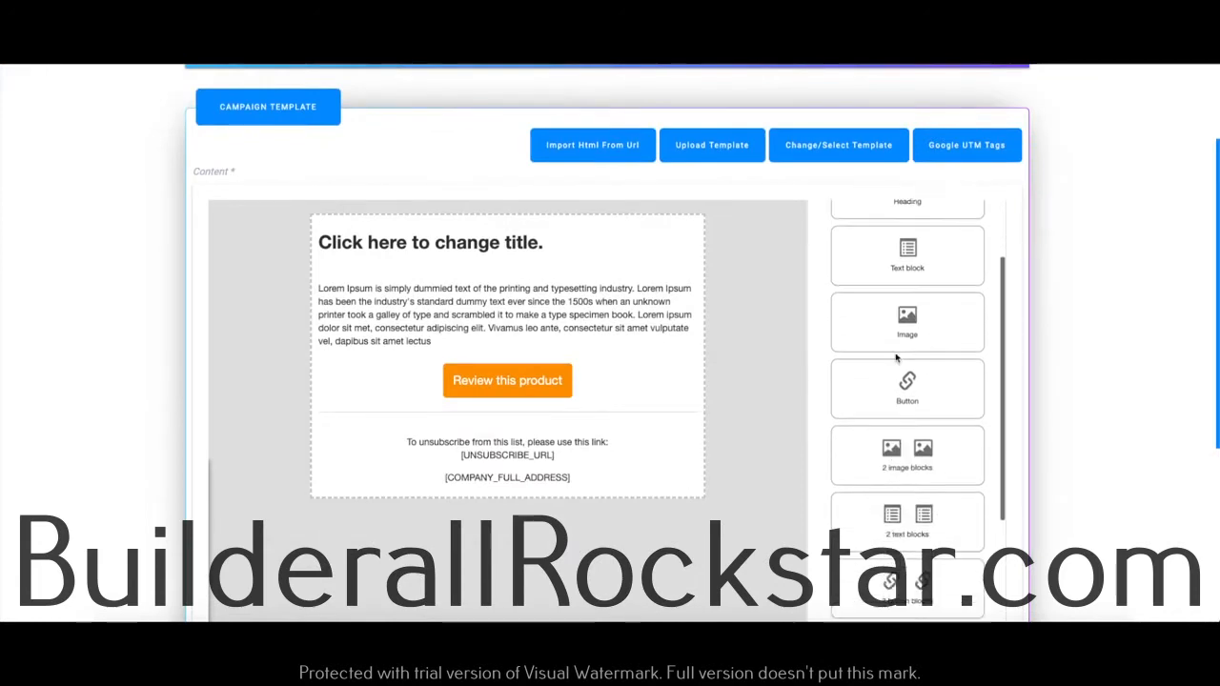
pyautogui.scroll(5, 901, 362)
pyautogui.scroll(-3, 1077, 377)
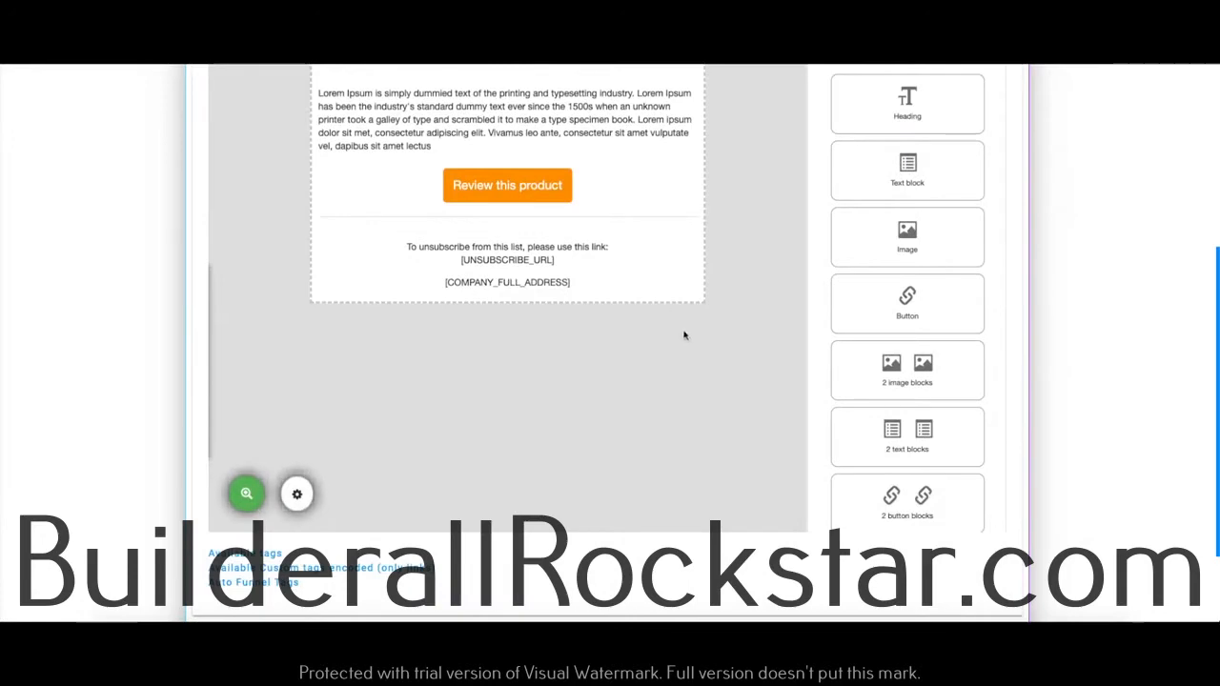
pyautogui.scroll(2, 683, 334)
pyautogui.scroll(-3, 762, 349)
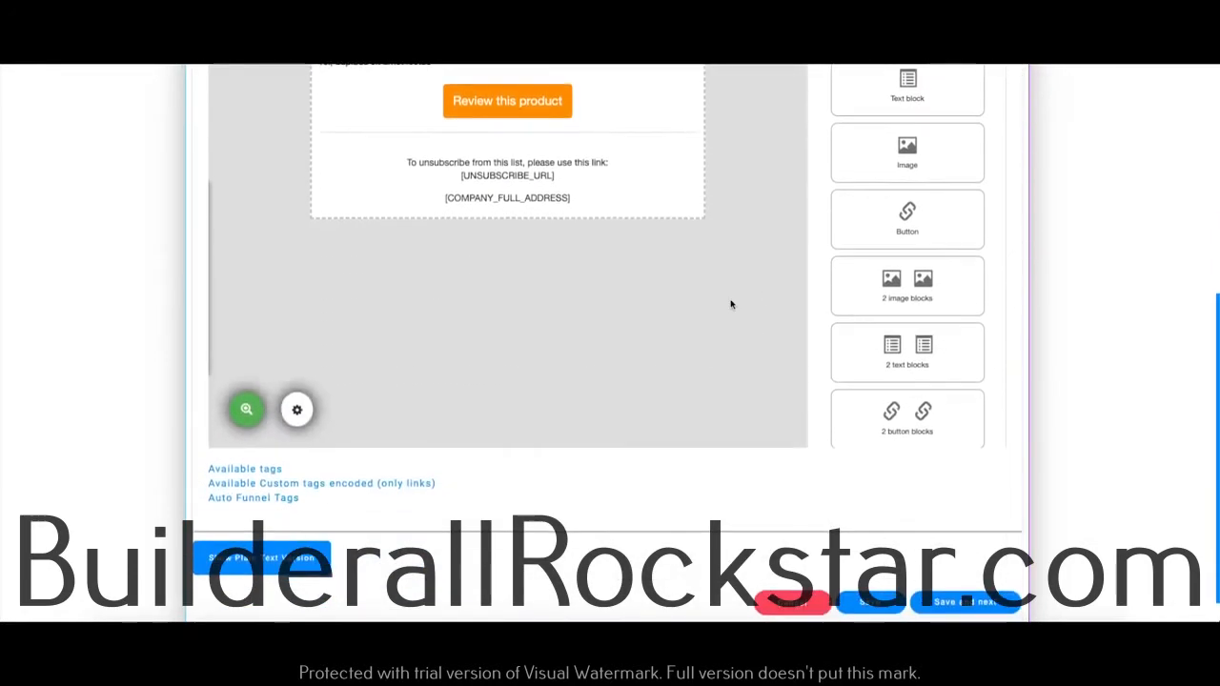
pyautogui.scroll(2, 730, 305)
pyautogui.scroll(1, 321, 278)
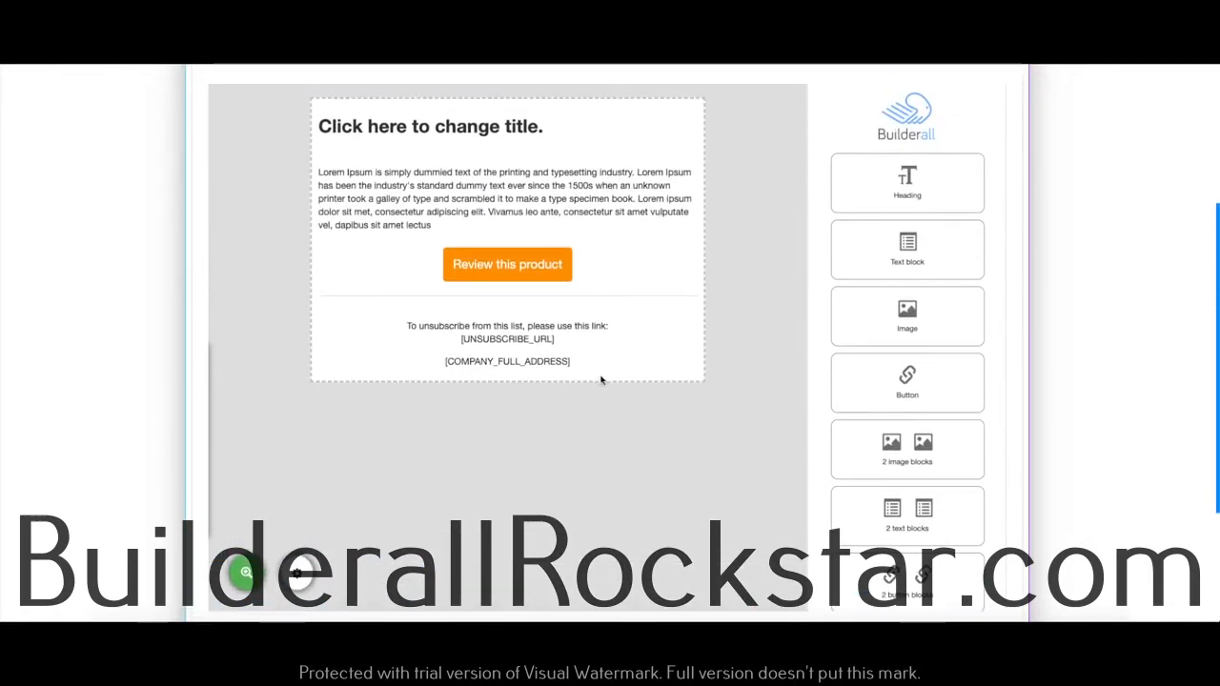
pyautogui.scroll(-2, 597, 377)
pyautogui.scroll(1, 594, 376)
pyautogui.scroll(2, 992, 434)
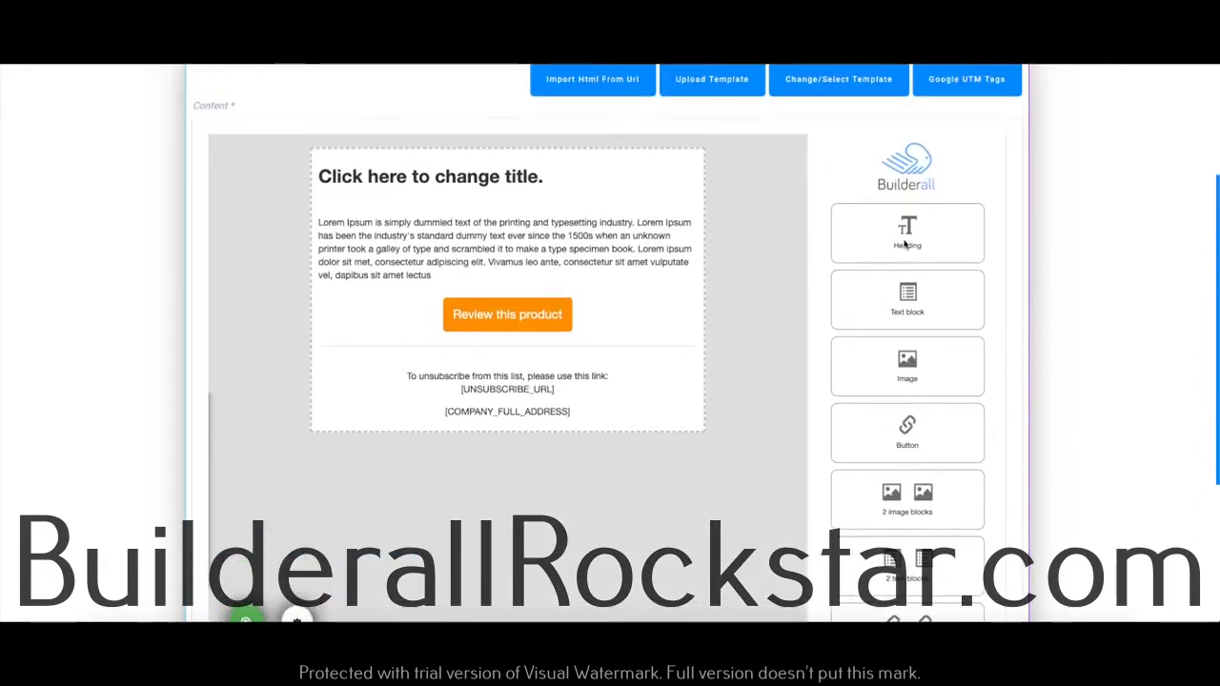
pyautogui.scroll(-1, 688, 325)
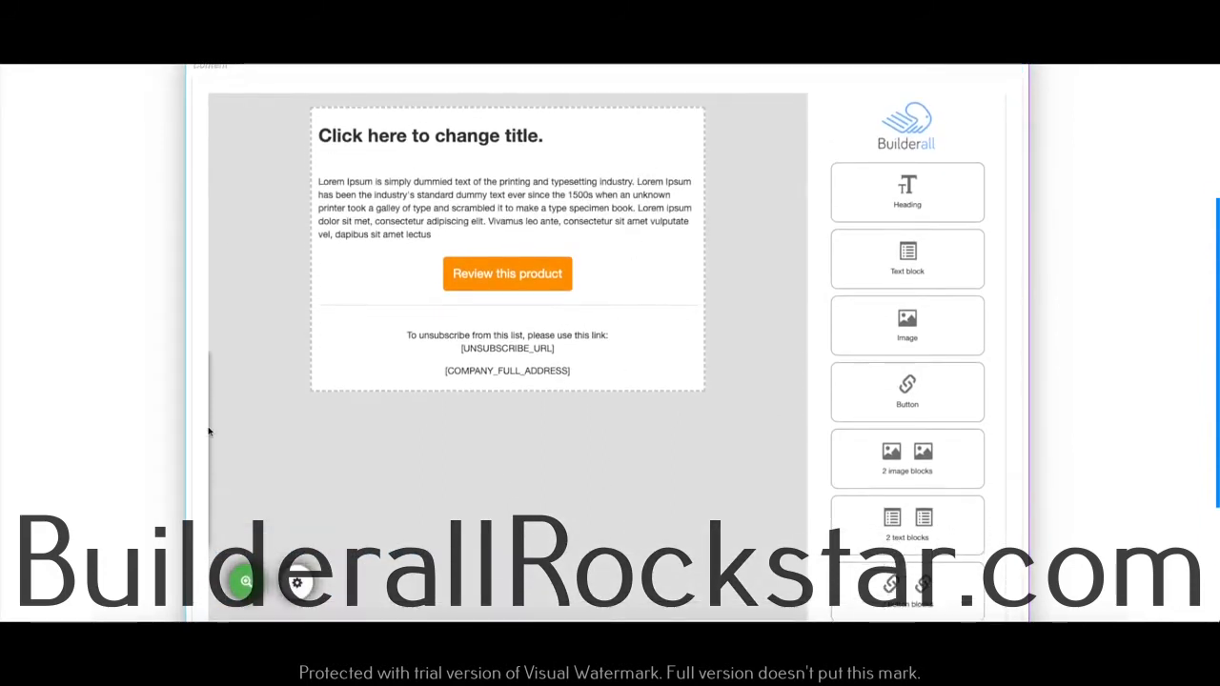
pyautogui.scroll(1, 621, 429)
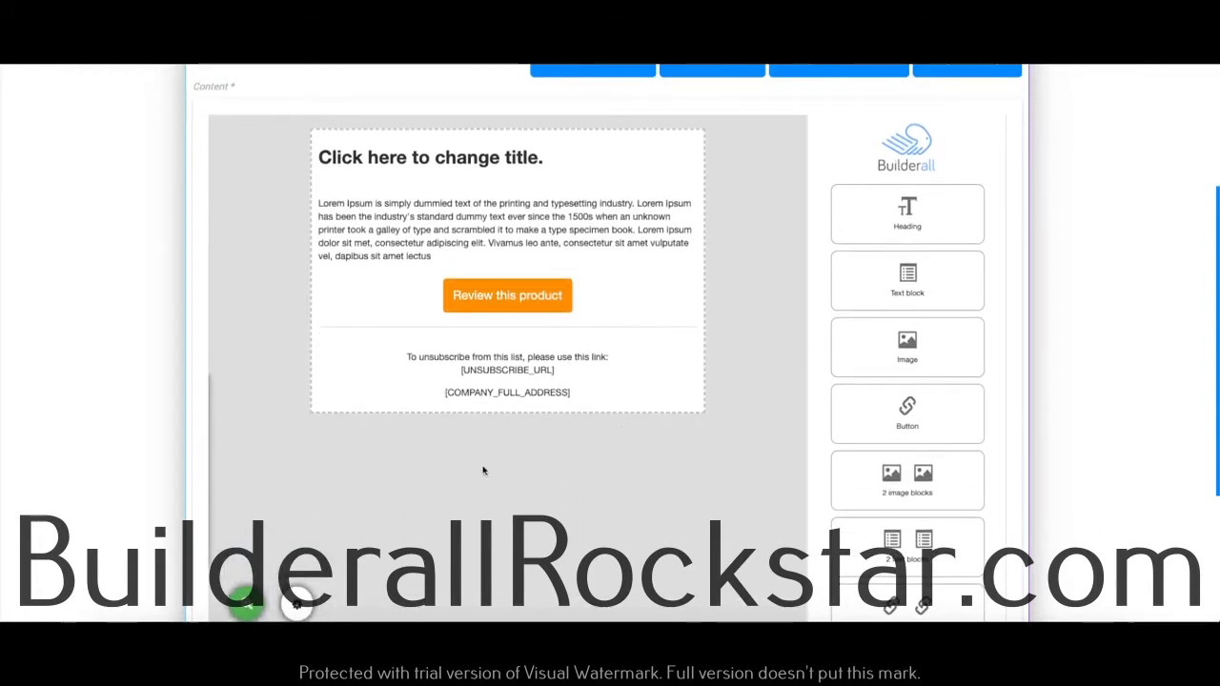
pyautogui.scroll(-2, 486, 471)
pyautogui.scroll(3, 503, 467)
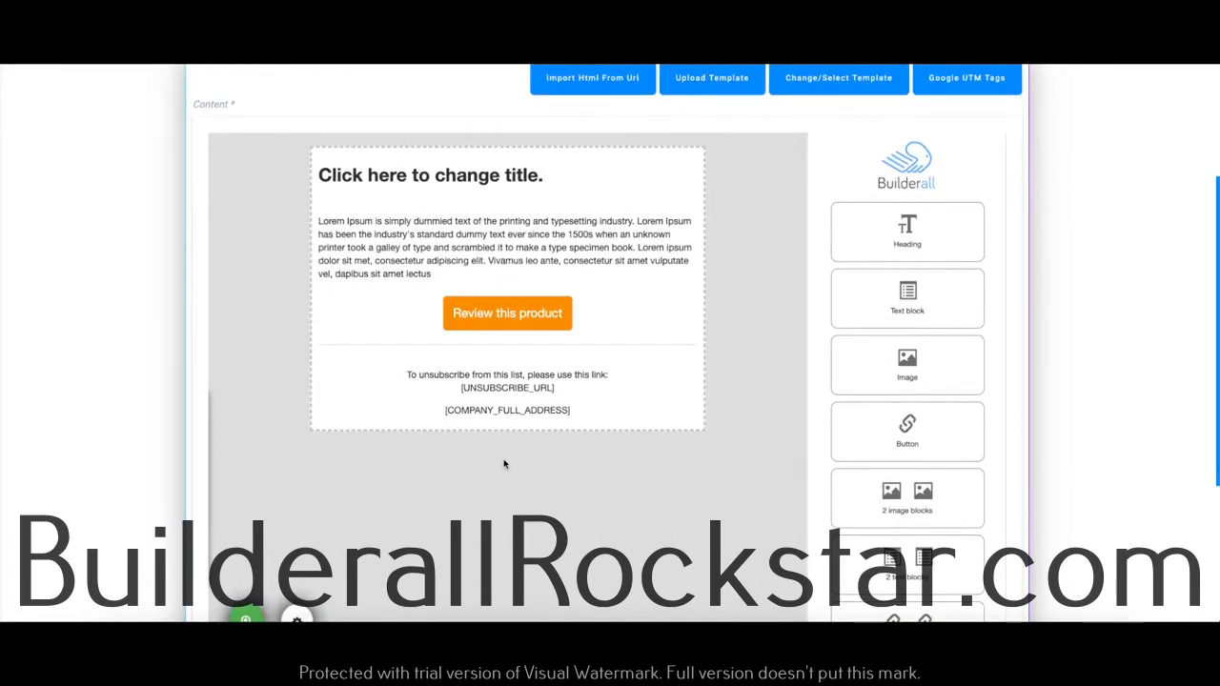
pyautogui.scroll(-2, 448, 409)
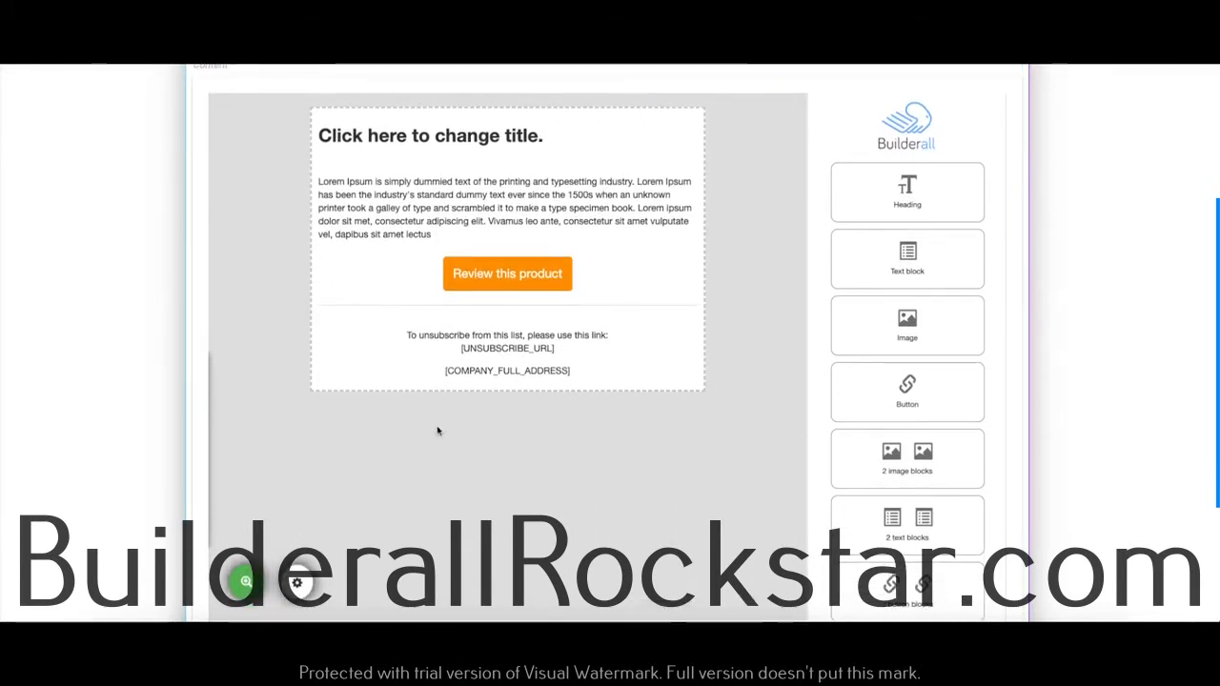
pyautogui.scroll(-1, 448, 400)
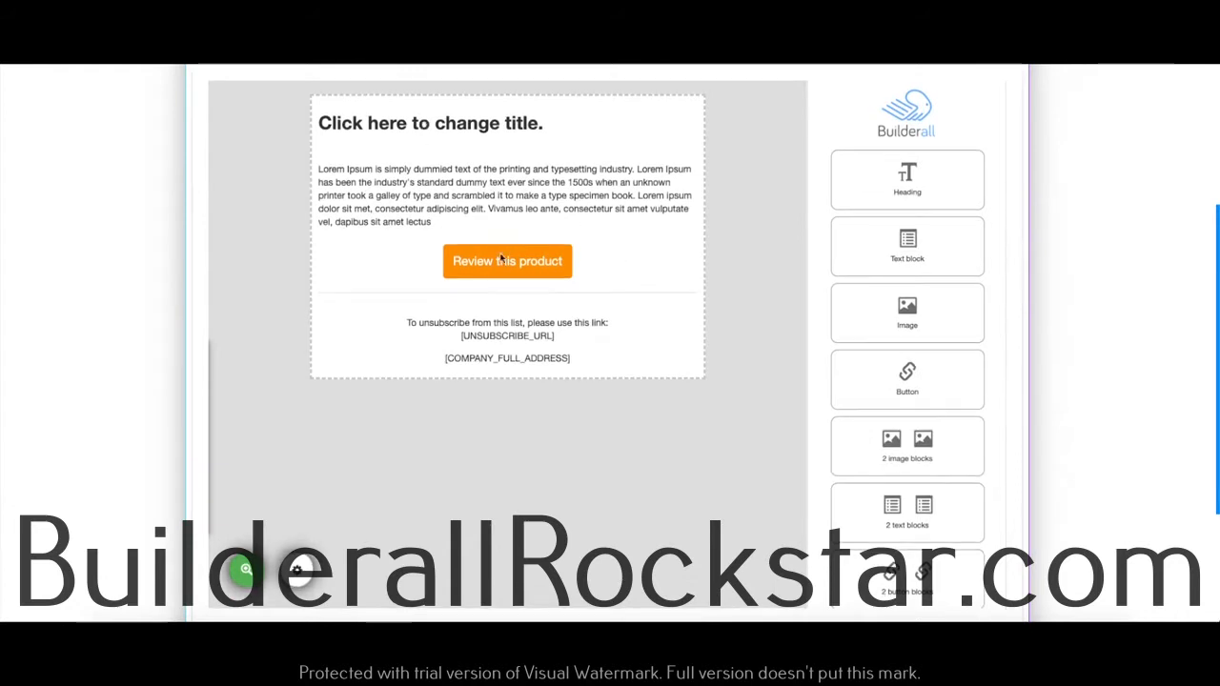
pyautogui.scroll(2, 610, 223)
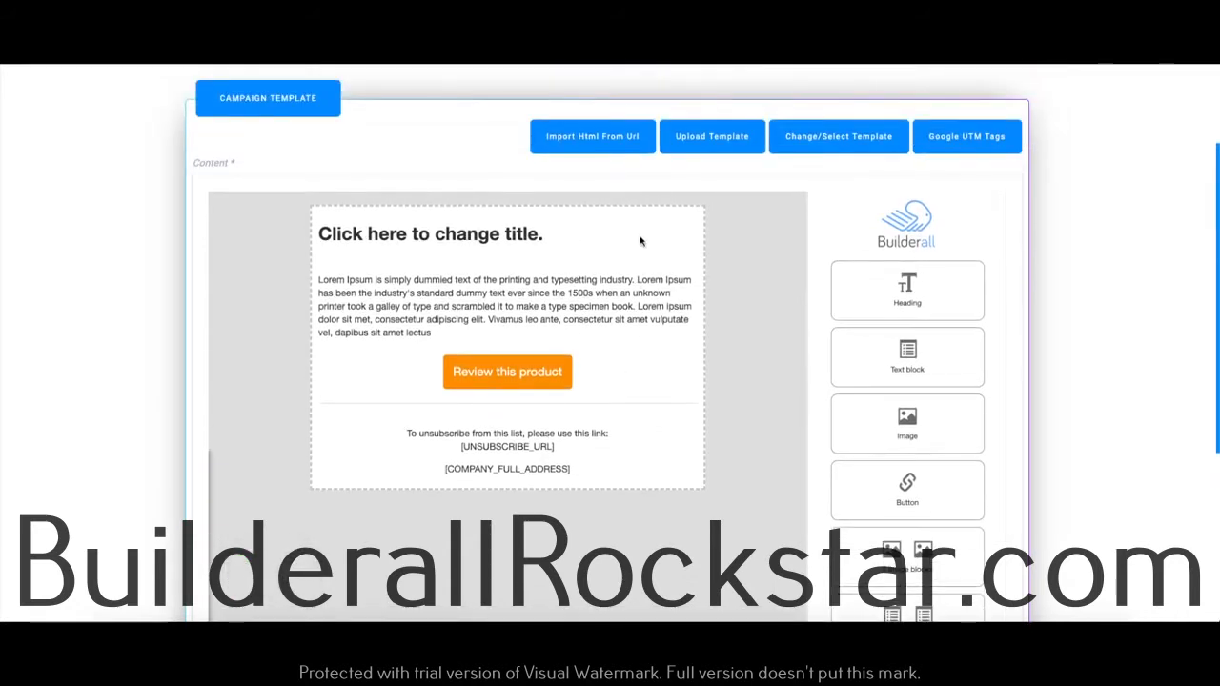
# - Replace the email's placeholder title with "Test." and check the available heading styles, keeping H1
pyautogui.moveTo(653, 256)
pyautogui.mouseDown()
pyautogui.moveTo(638, 310)
pyautogui.moveTo(643, 230)
pyautogui.moveTo(636, 313)
pyautogui.moveTo(650, 330)
pyautogui.moveTo(651, 391)
pyautogui.moveTo(654, 233)
pyautogui.mouseUp()
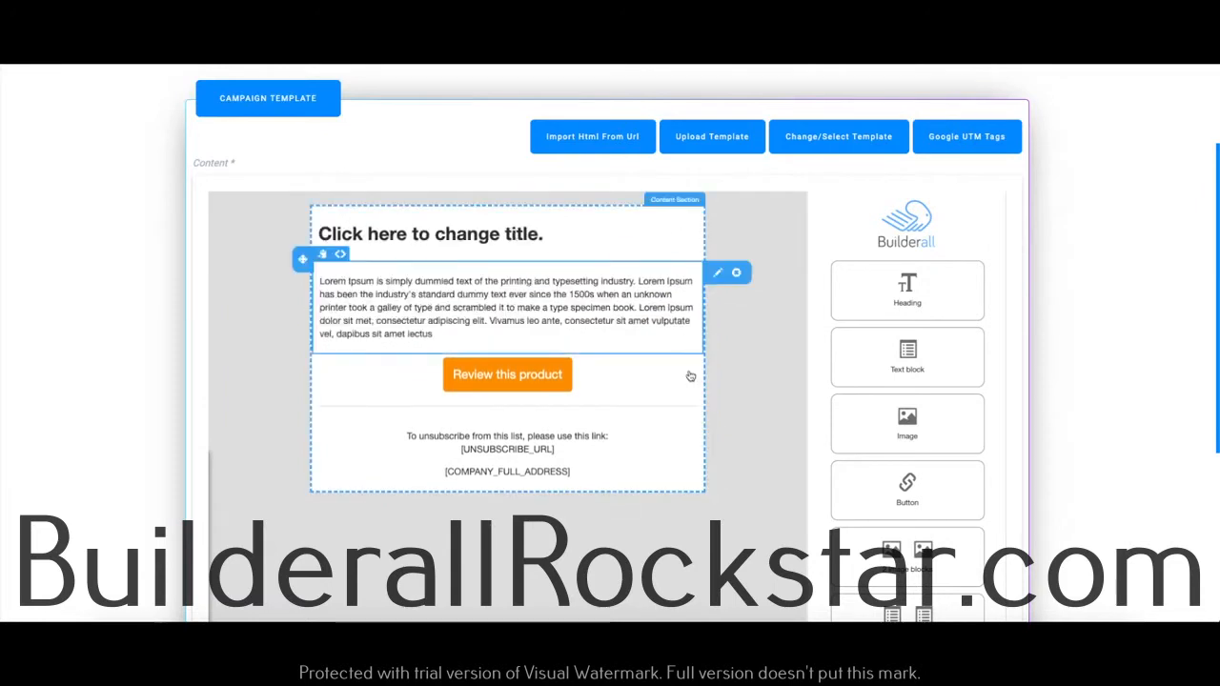
pyautogui.doubleClick(523, 236)
pyautogui.moveTo(546, 236); pyautogui.dragTo(311, 234)
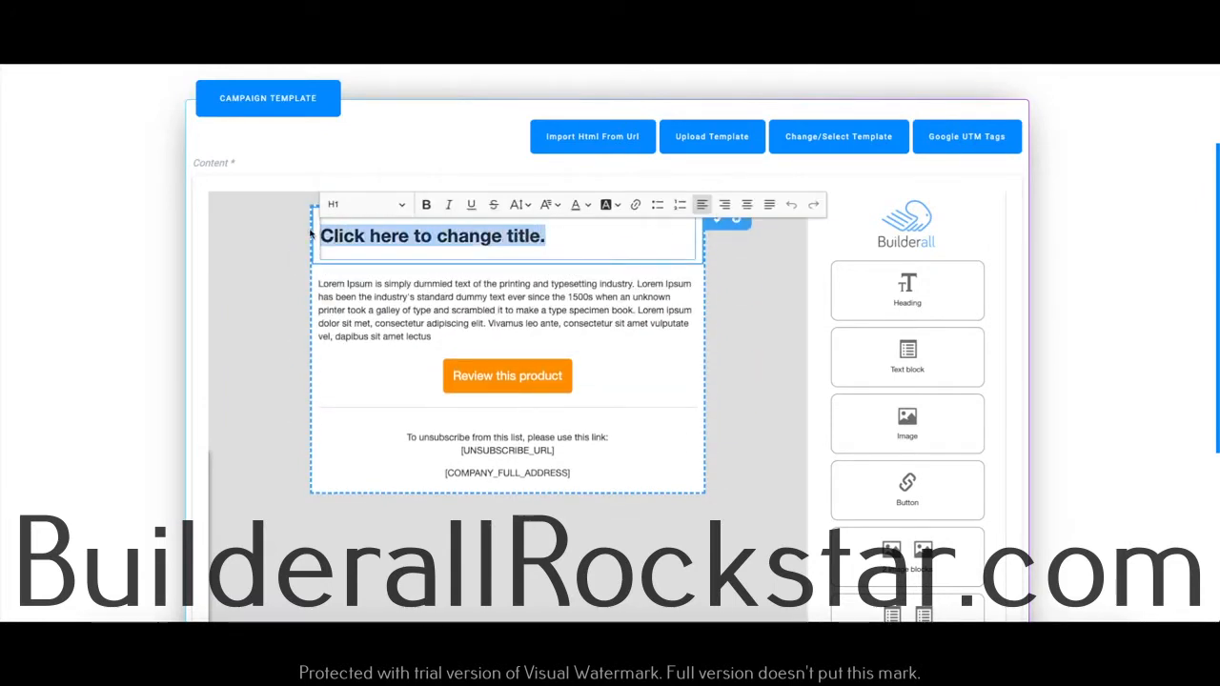
pyautogui.write('Test.')
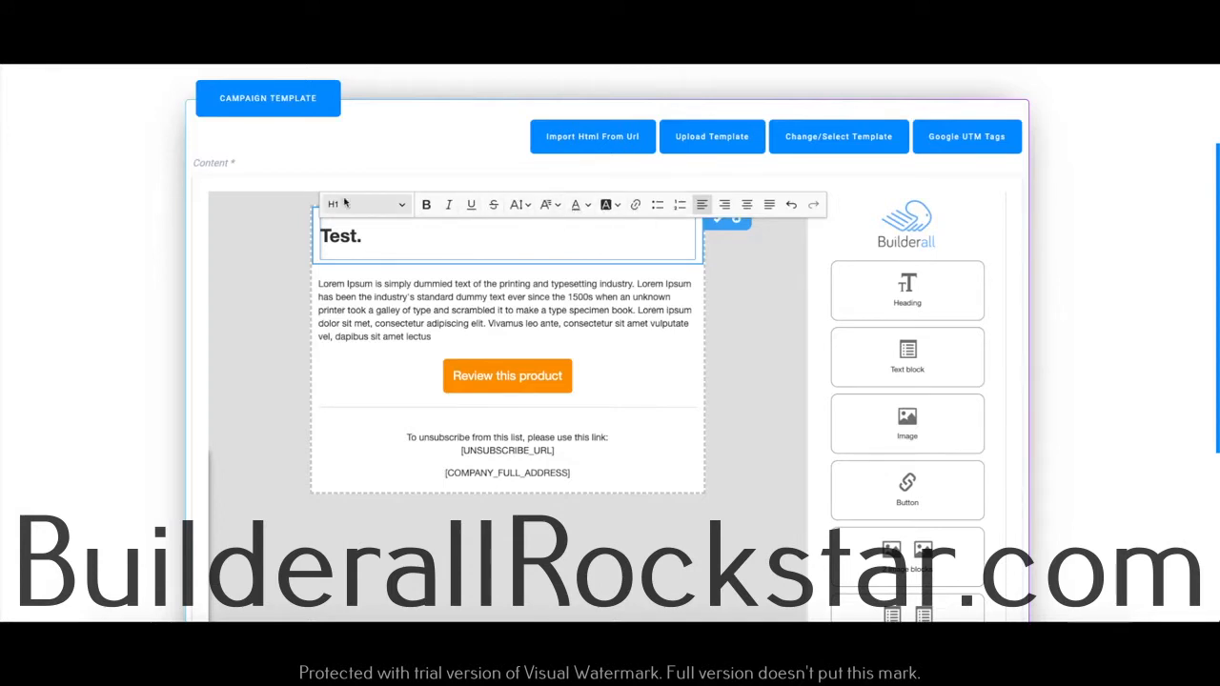
pyautogui.click(400, 206)
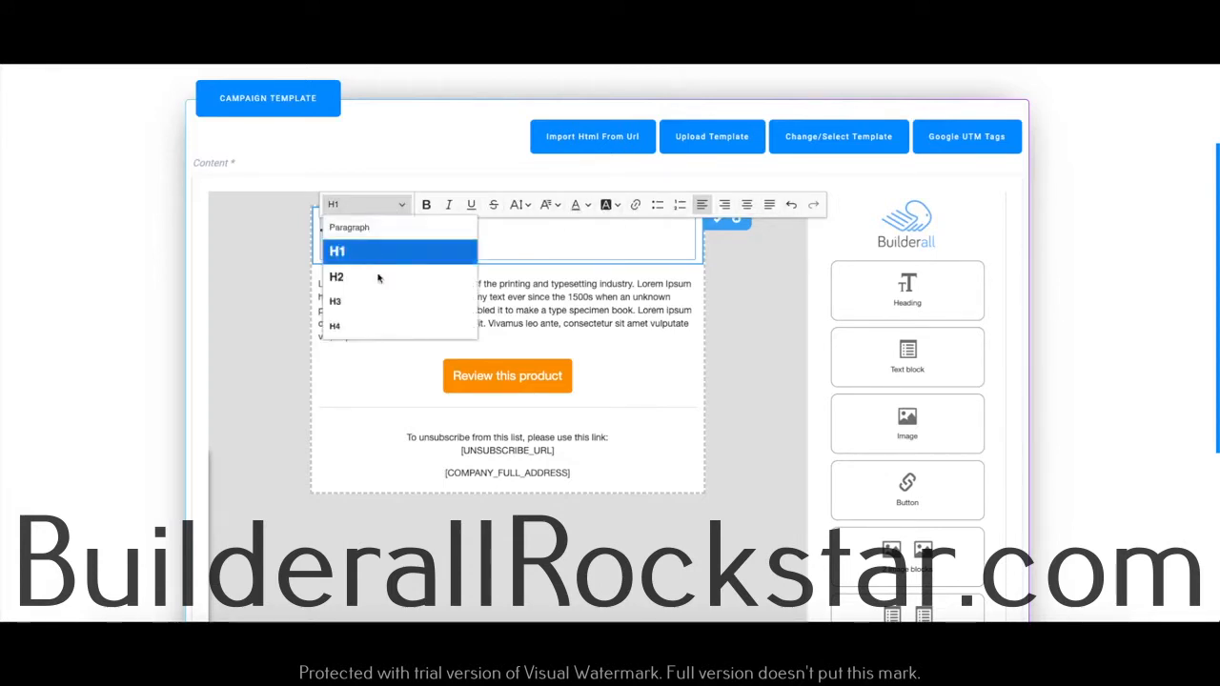
pyautogui.click(386, 204)
pyautogui.click(405, 315)
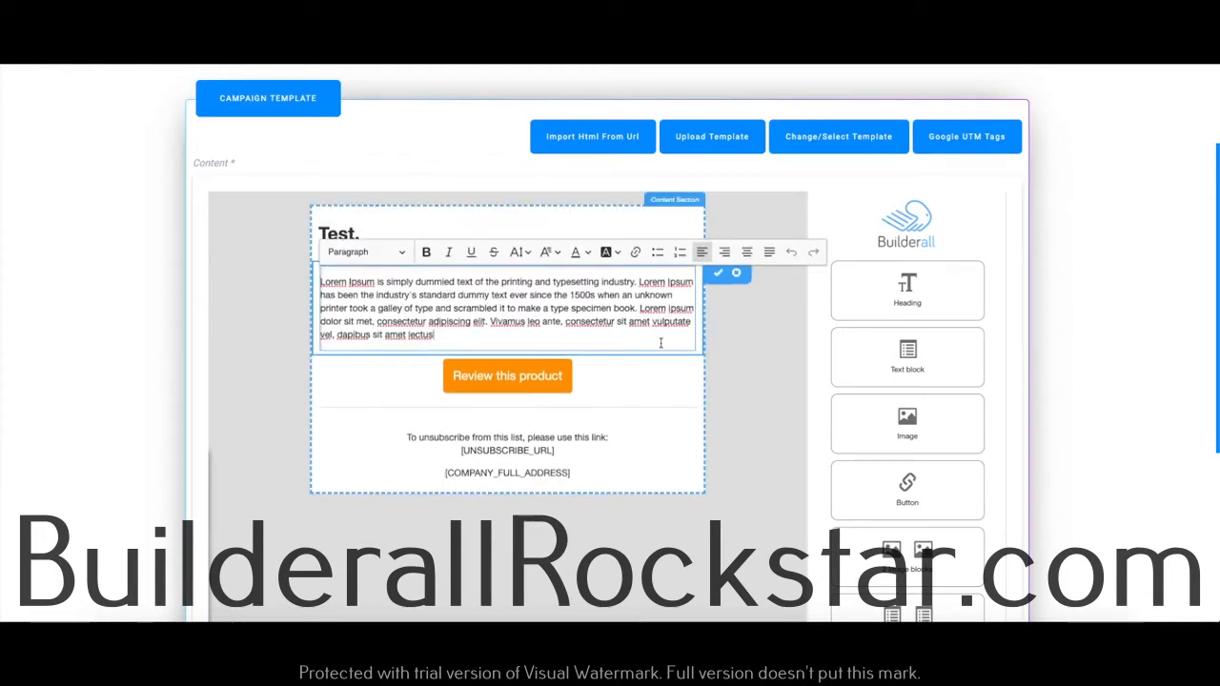
pyautogui.click(719, 273)
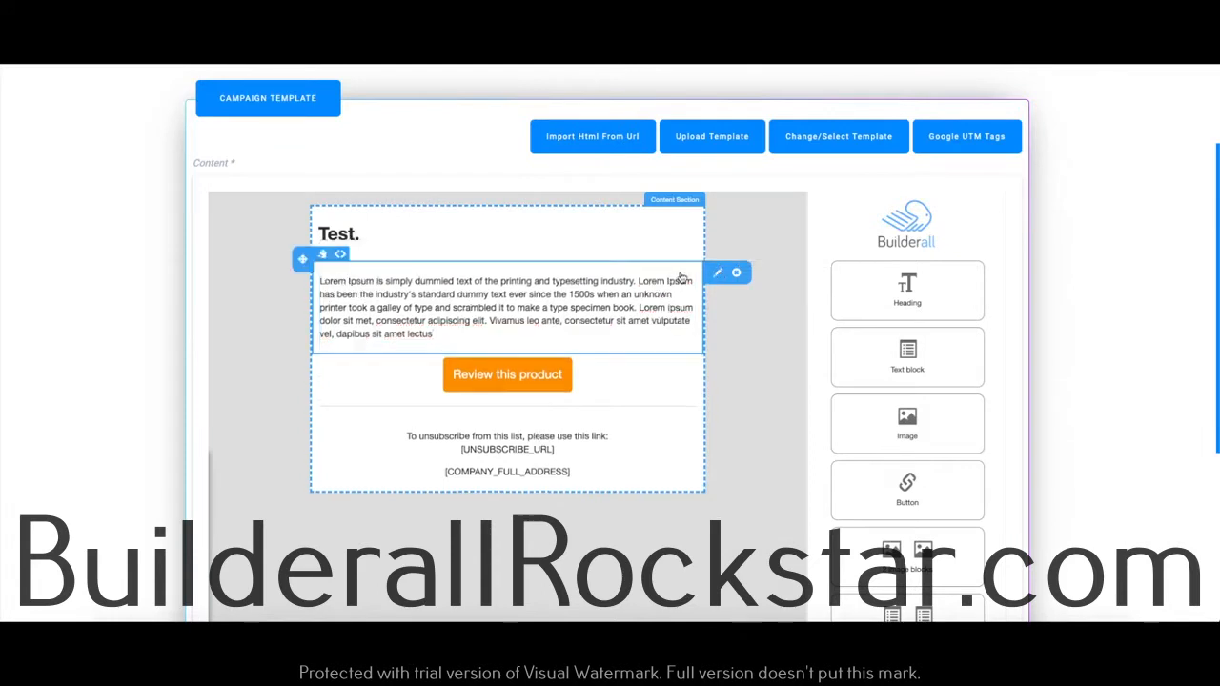
pyautogui.click(719, 275)
pyautogui.click(720, 275)
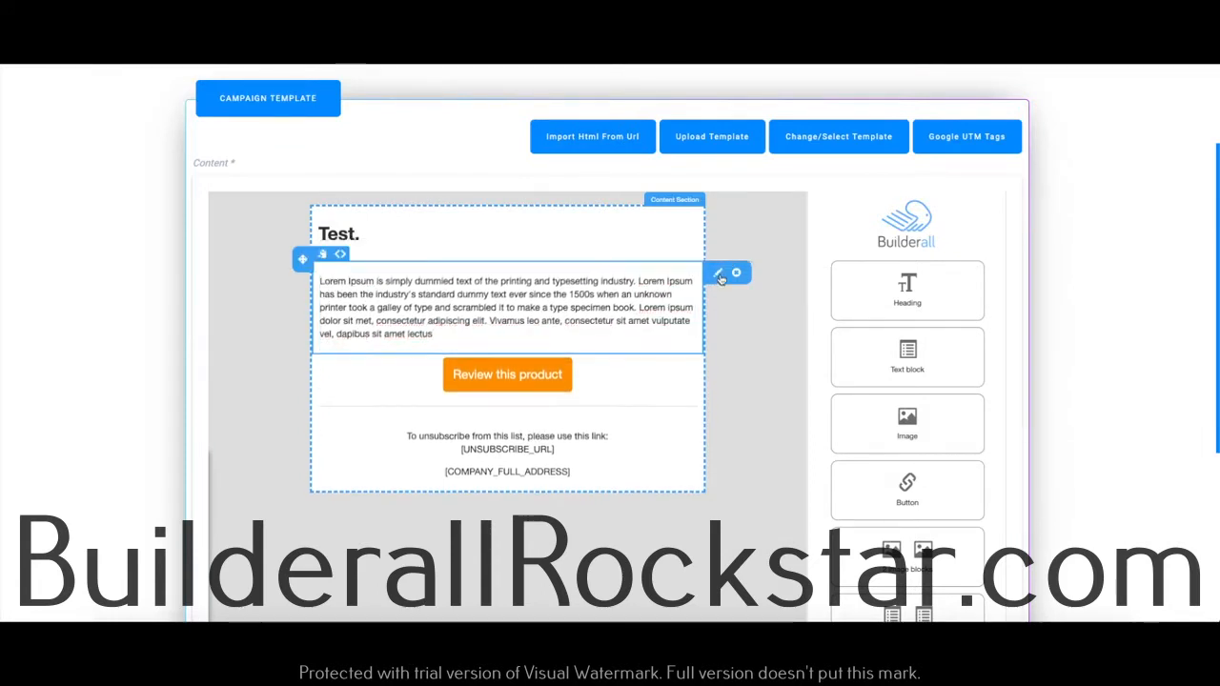
pyautogui.click(719, 275)
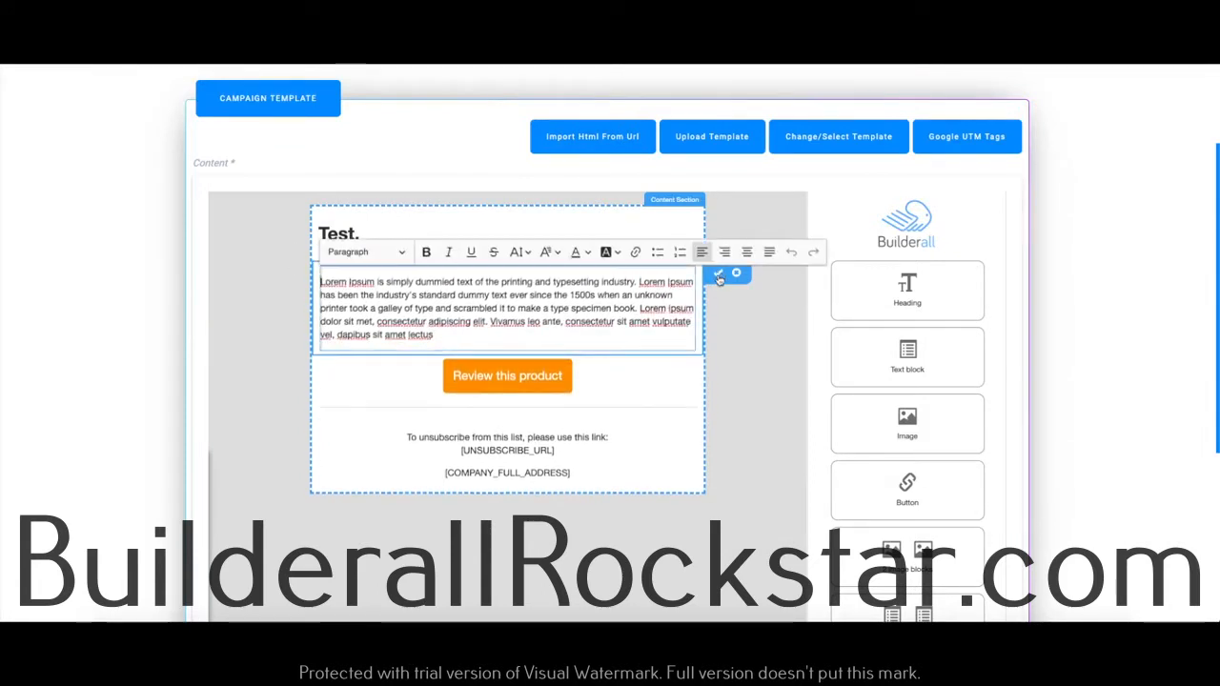
pyautogui.click(730, 279)
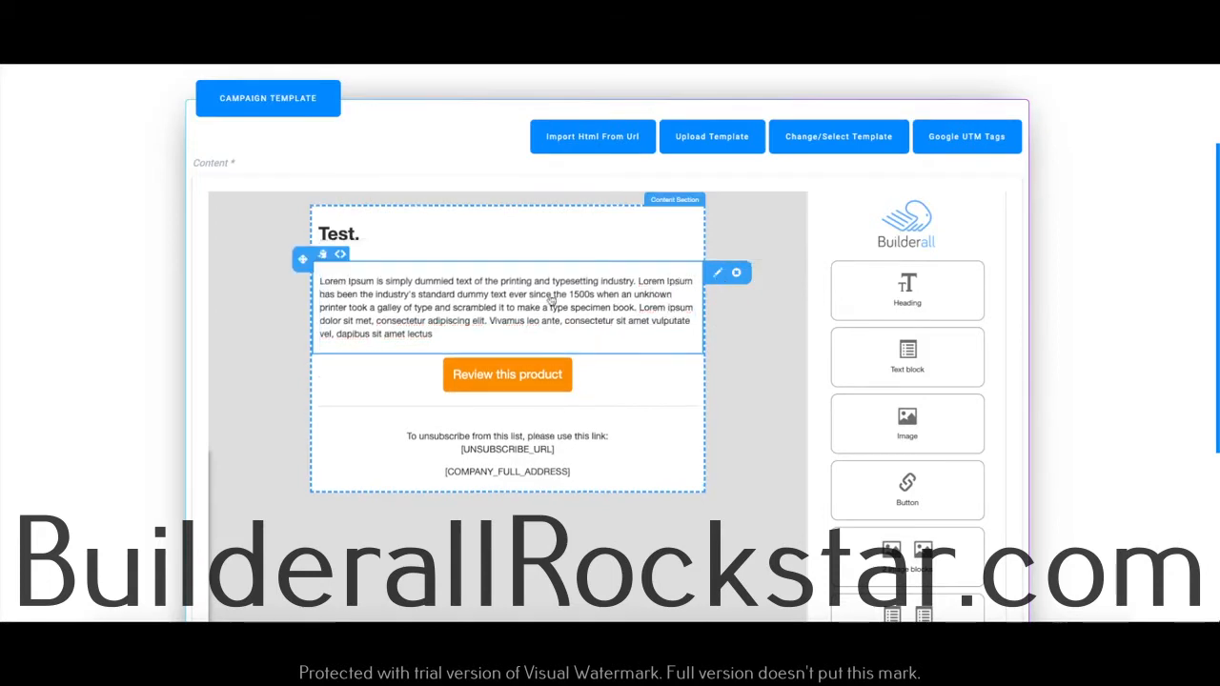
# - Delete the Lorem Ipsum text block beneath the "Test." title
pyautogui.click(737, 274)
pyautogui.click(768, 357)
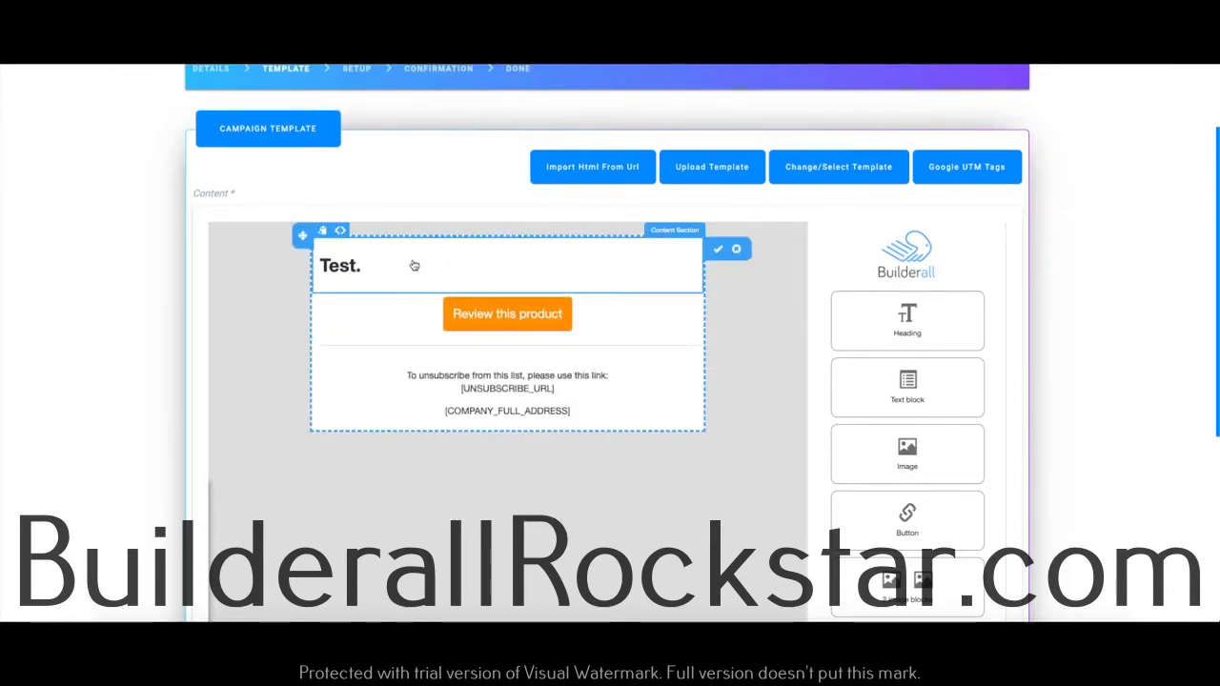
# - Add a "2 image blocks" element to the email, between the divider line and the unsubscribe text
pyautogui.scroll(-2, 571, 286)
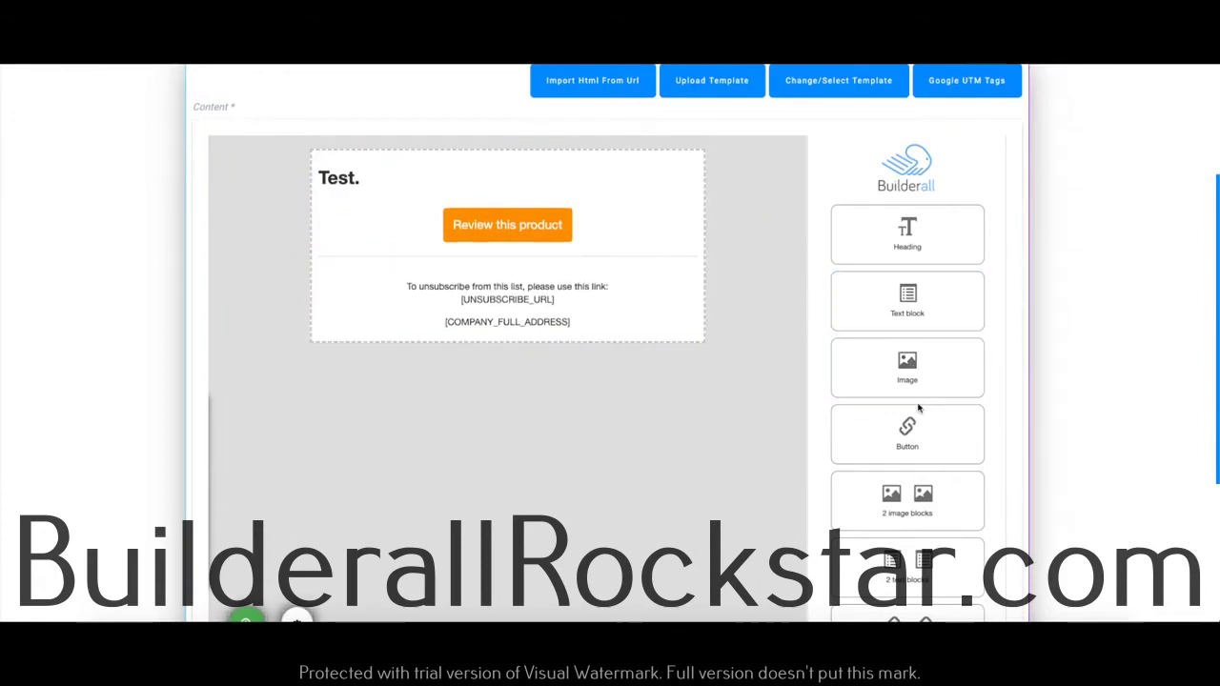
pyautogui.scroll(-2, 919, 395)
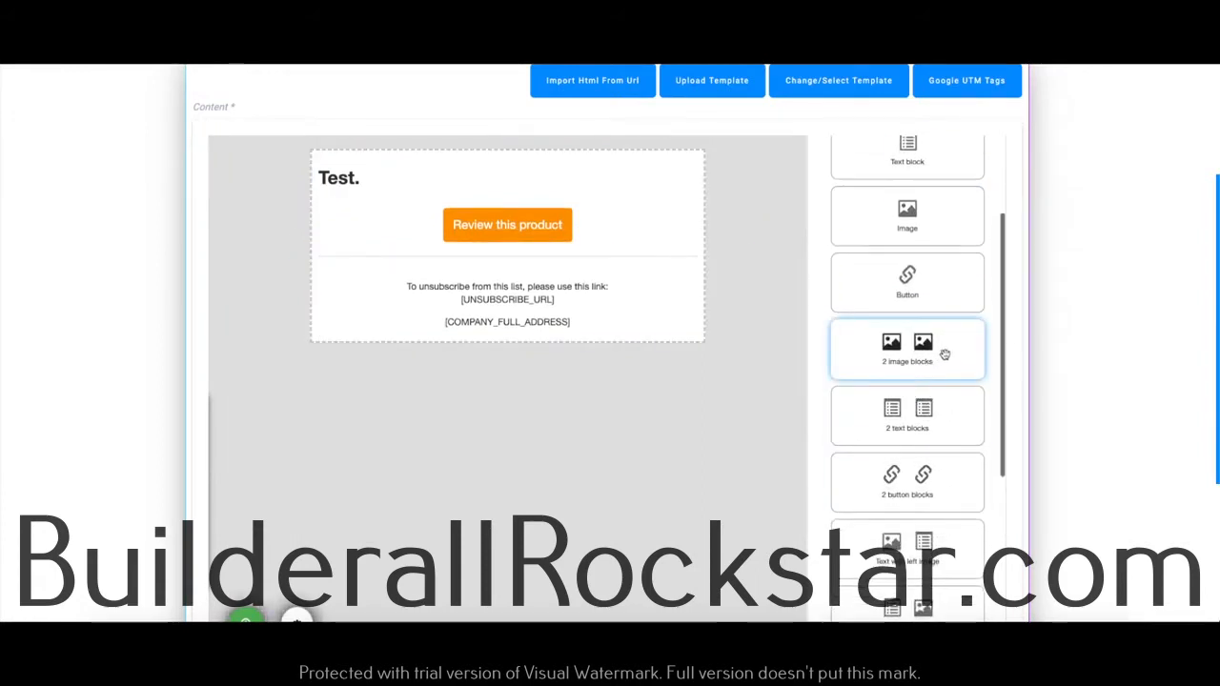
pyautogui.moveTo(907, 350); pyautogui.dragTo(432, 311)
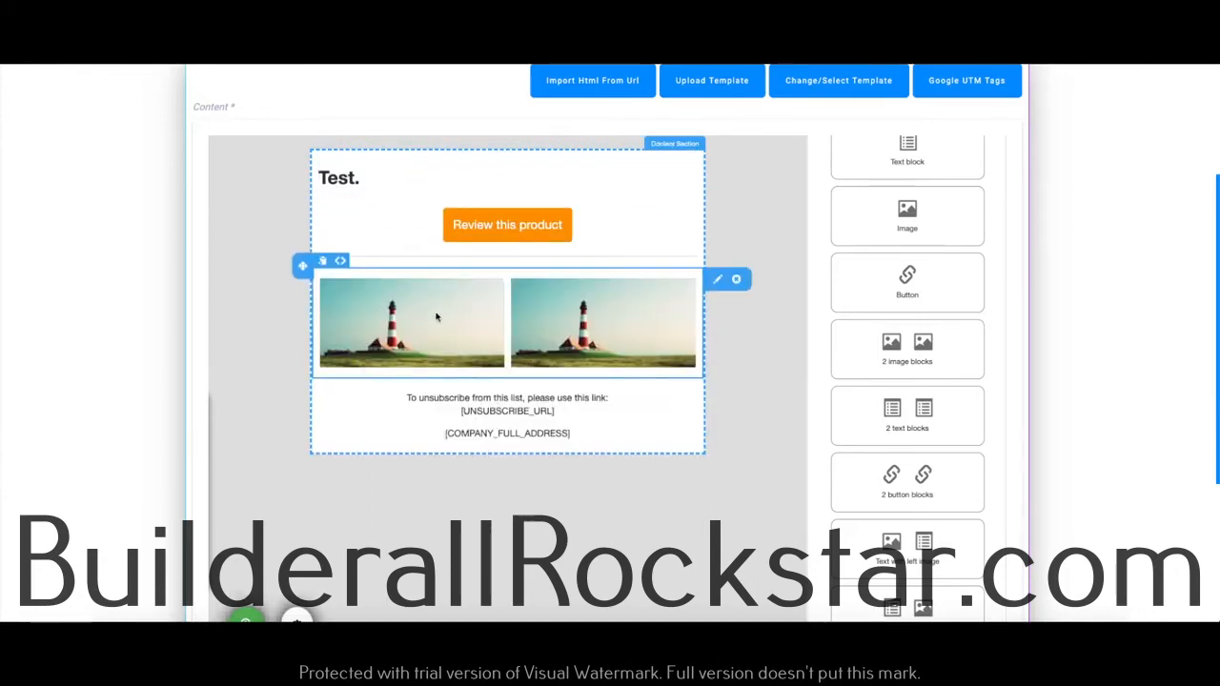
# - Try to edit the left lighthouse image of the two-image block, and close its image settings
pyautogui.click(437, 316)
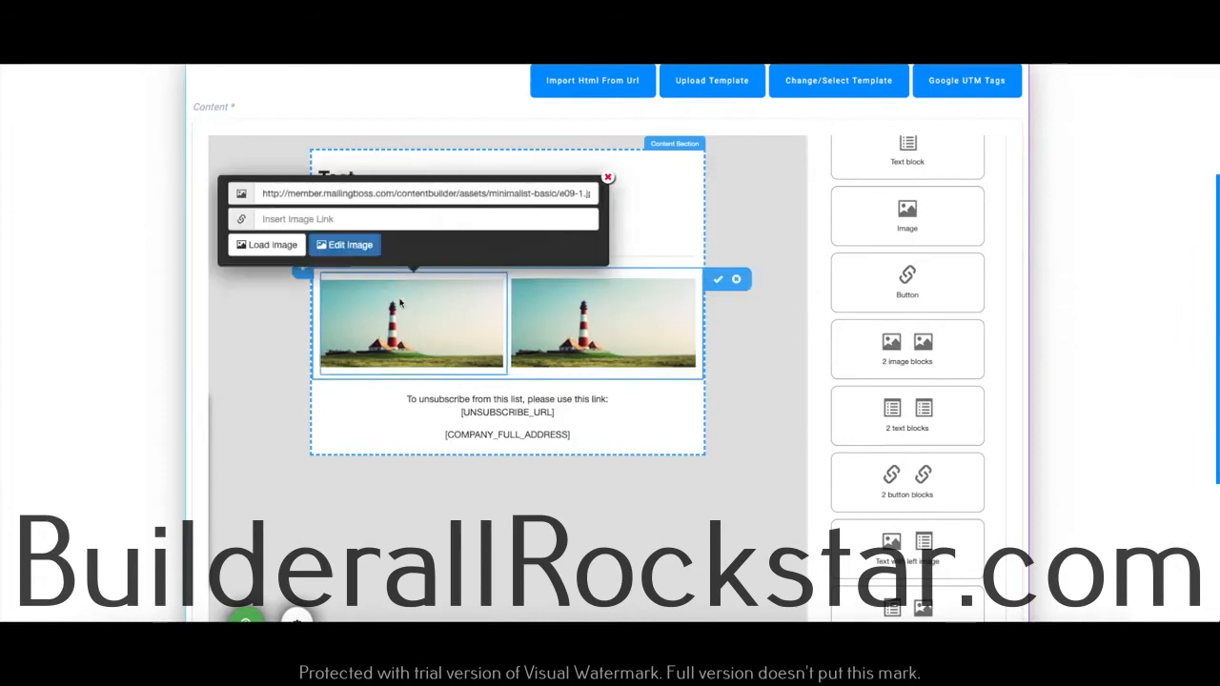
pyautogui.click(345, 245)
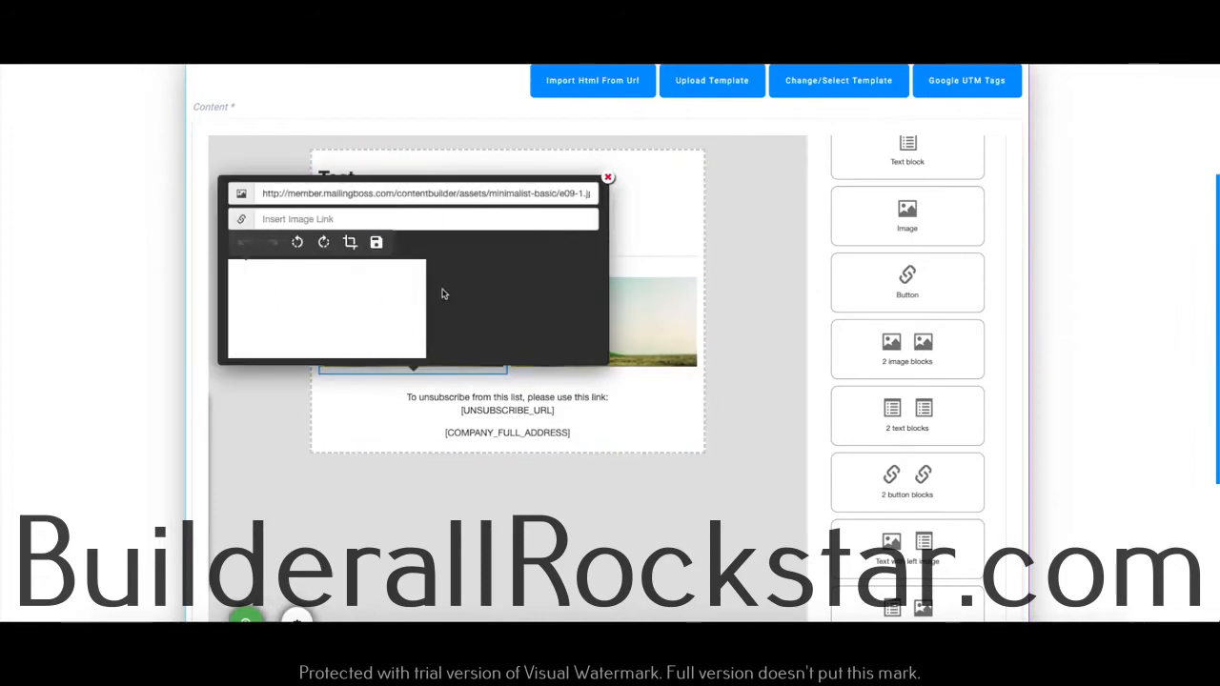
pyautogui.scroll(2, 326, 300)
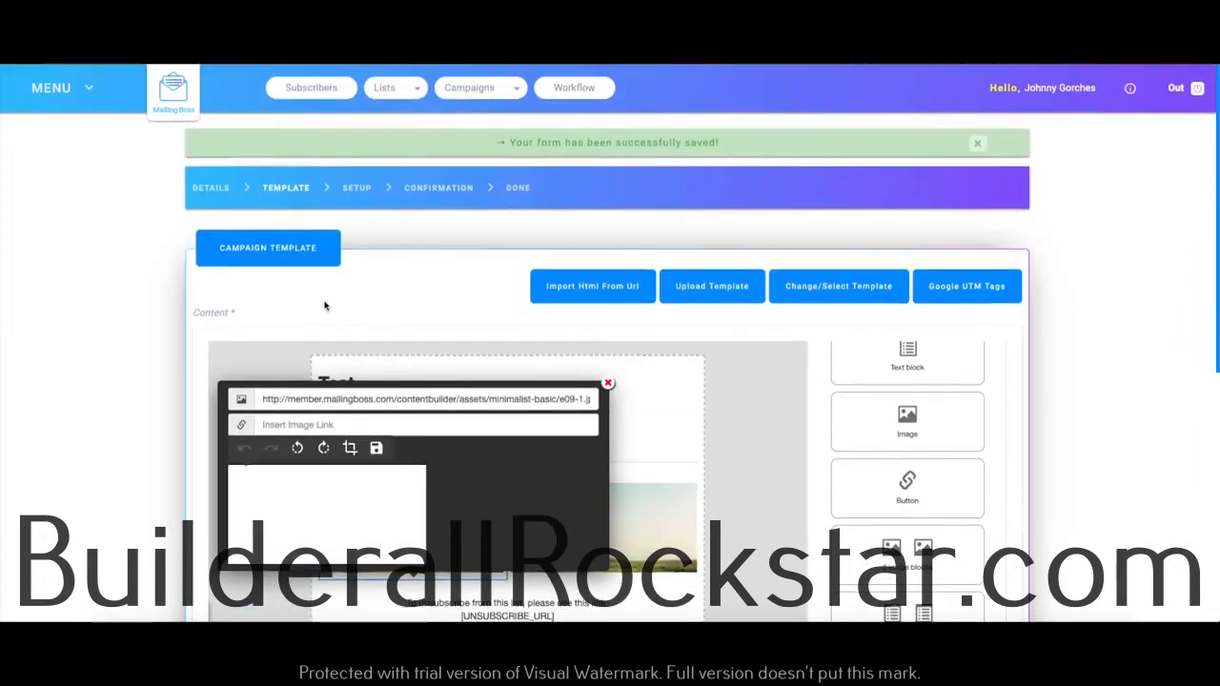
pyautogui.scroll(-1, 327, 305)
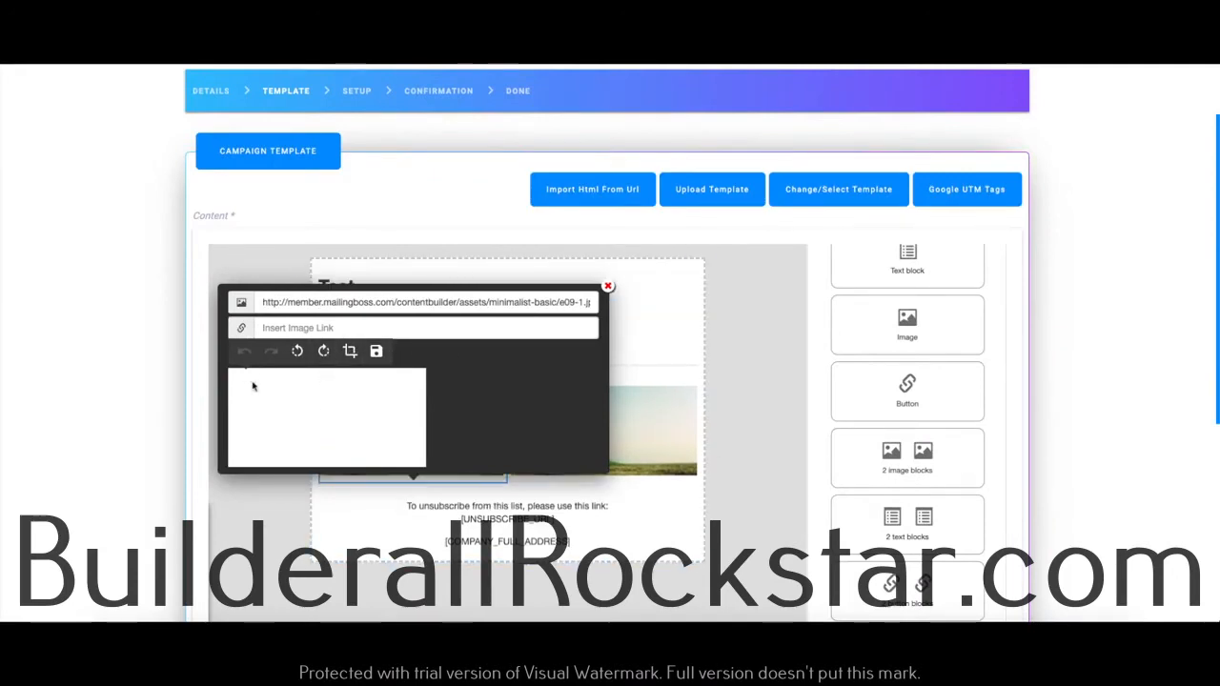
pyautogui.click(609, 287)
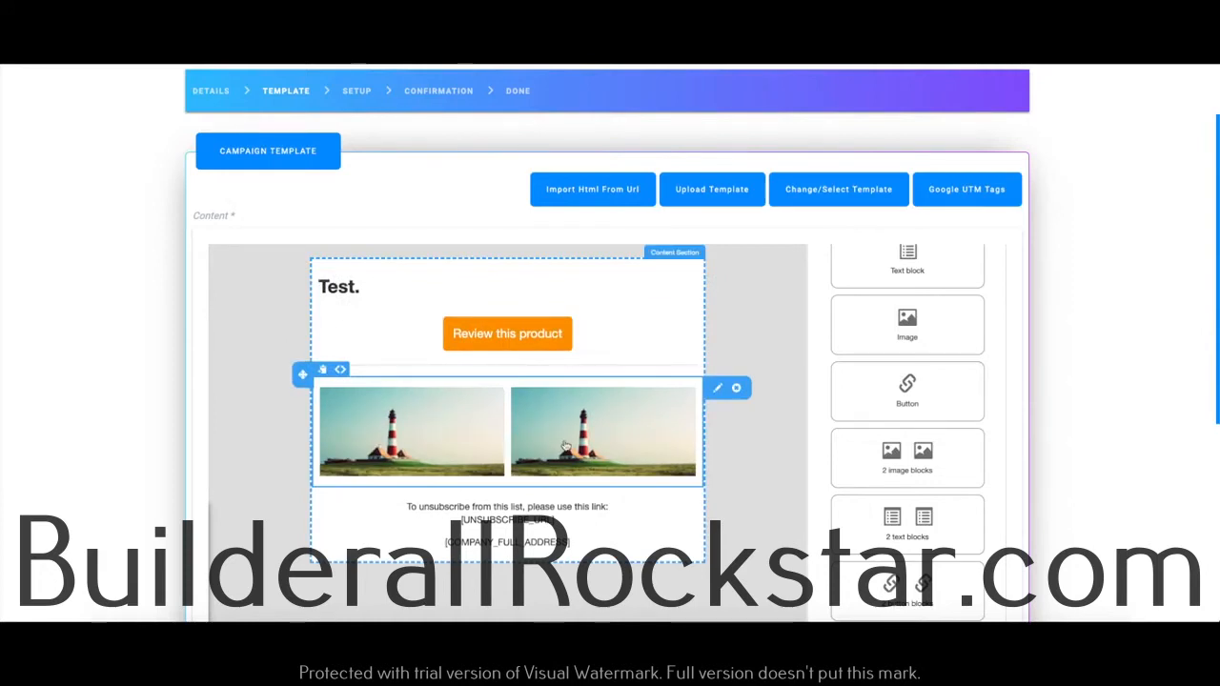
# - Add a "Left image with text and button" block between the two-image block and the unsubscribe text
pyautogui.scroll(-3, 578, 476)
pyautogui.scroll(-5, 867, 467)
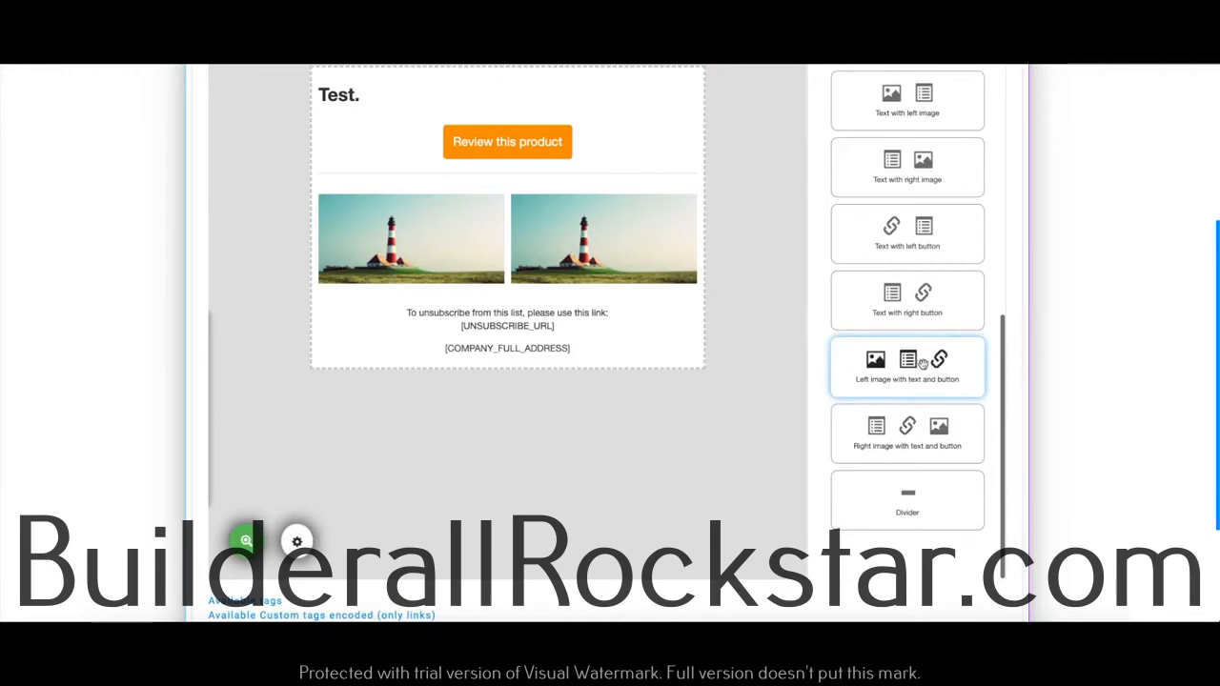
pyautogui.moveTo(922, 364); pyautogui.dragTo(425, 329)
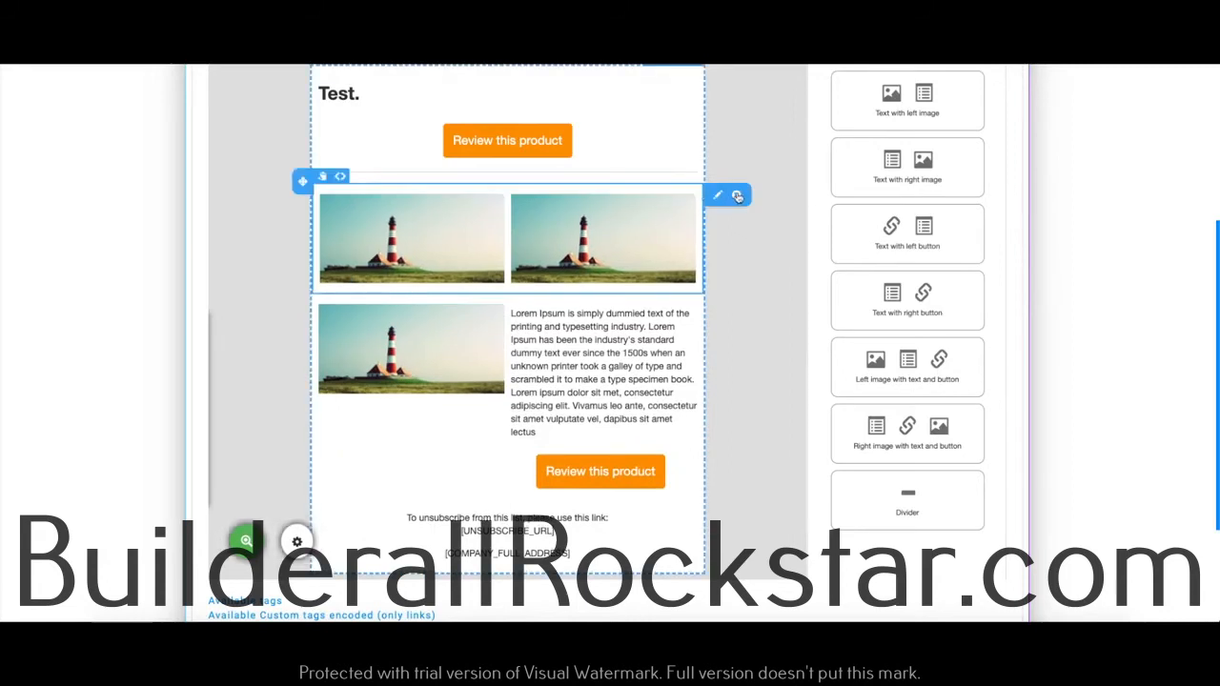
# - Delete the two-image block and the standalone "Review this product" button beneath the "Test." title
pyautogui.click(736, 196)
pyautogui.click(780, 188)
pyautogui.scroll(2, 522, 300)
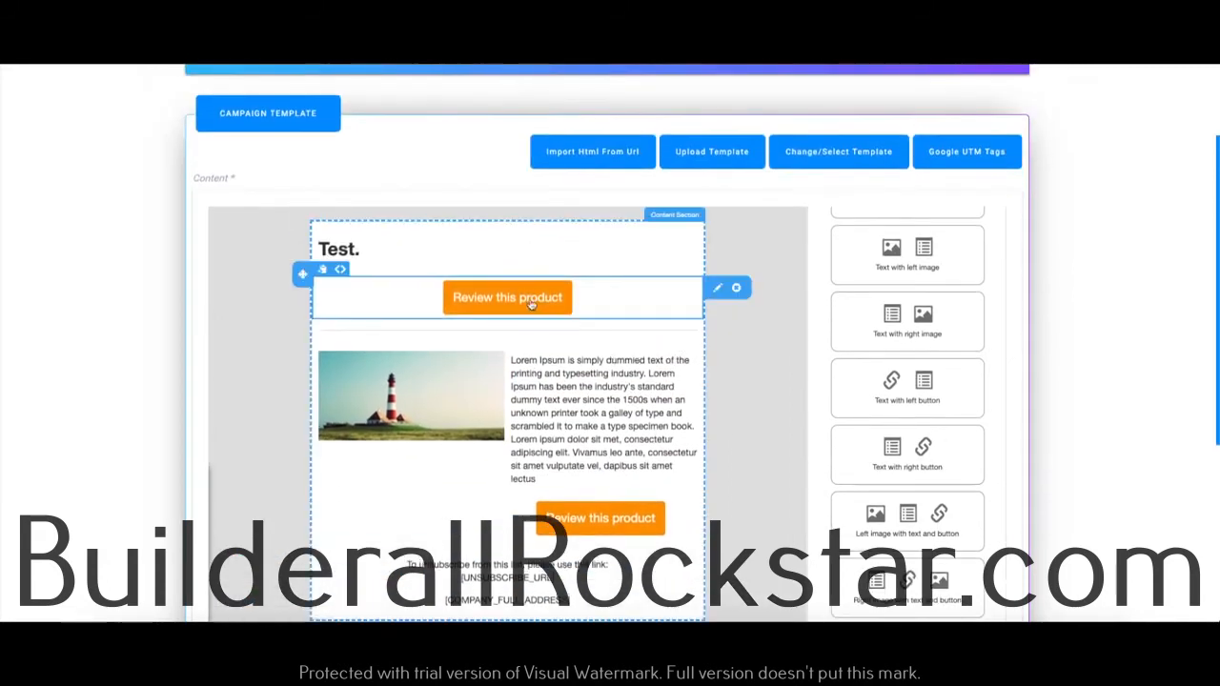
pyautogui.click(736, 287)
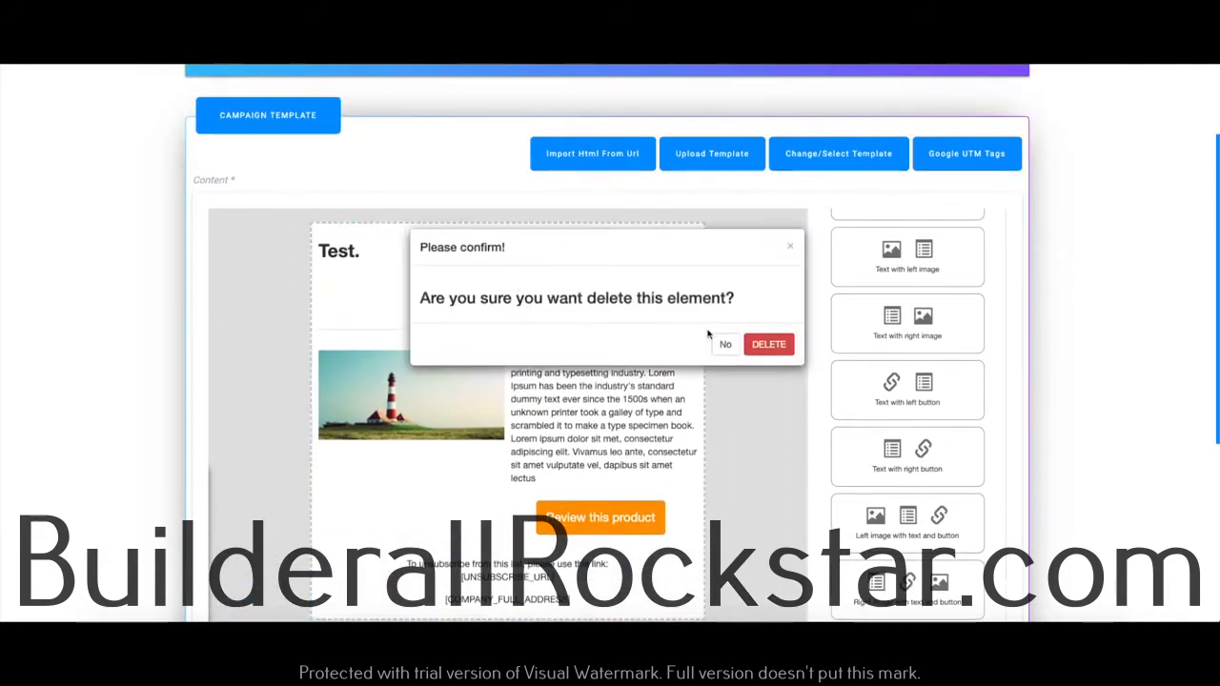
pyautogui.click(768, 341)
# - Preview the email in its current layout, and close the preview
pyautogui.scroll(-5, 495, 369)
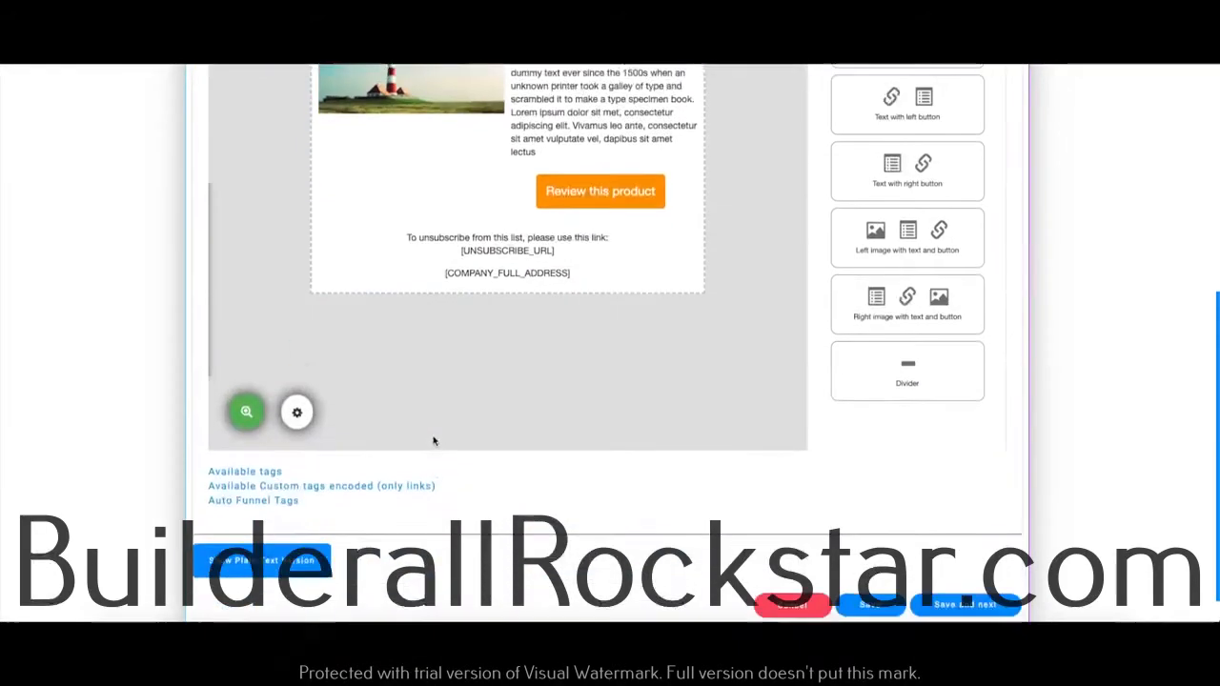
pyautogui.scroll(2, 409, 338)
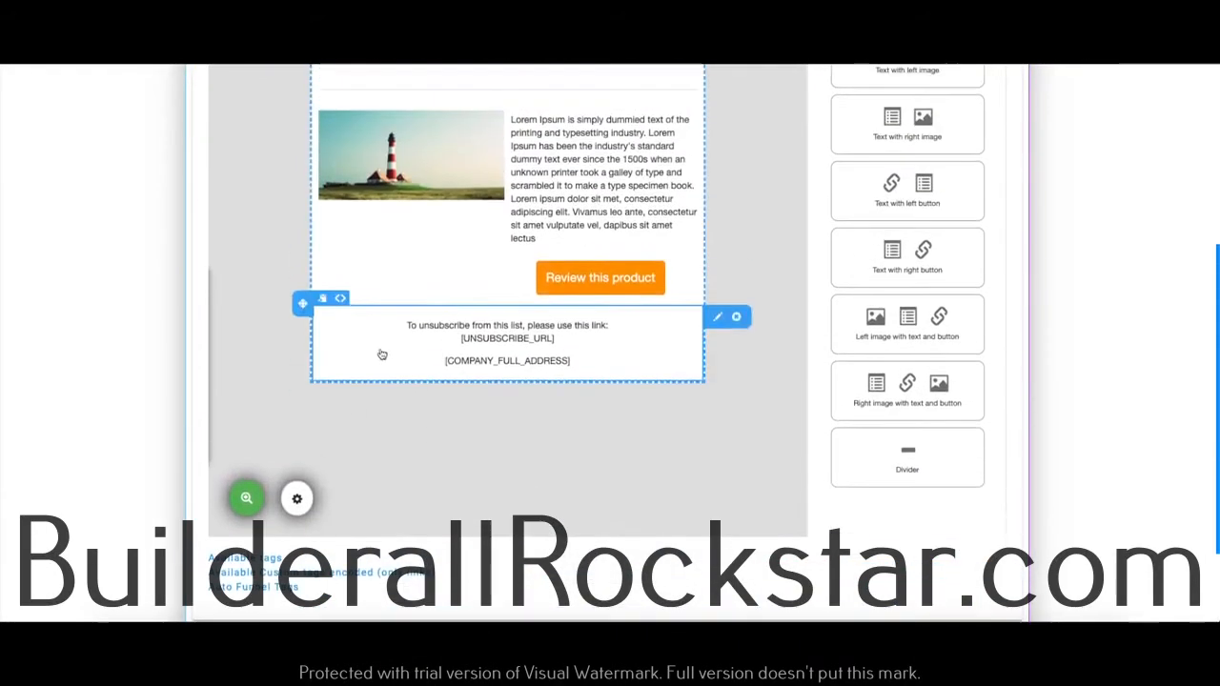
pyautogui.click(246, 497)
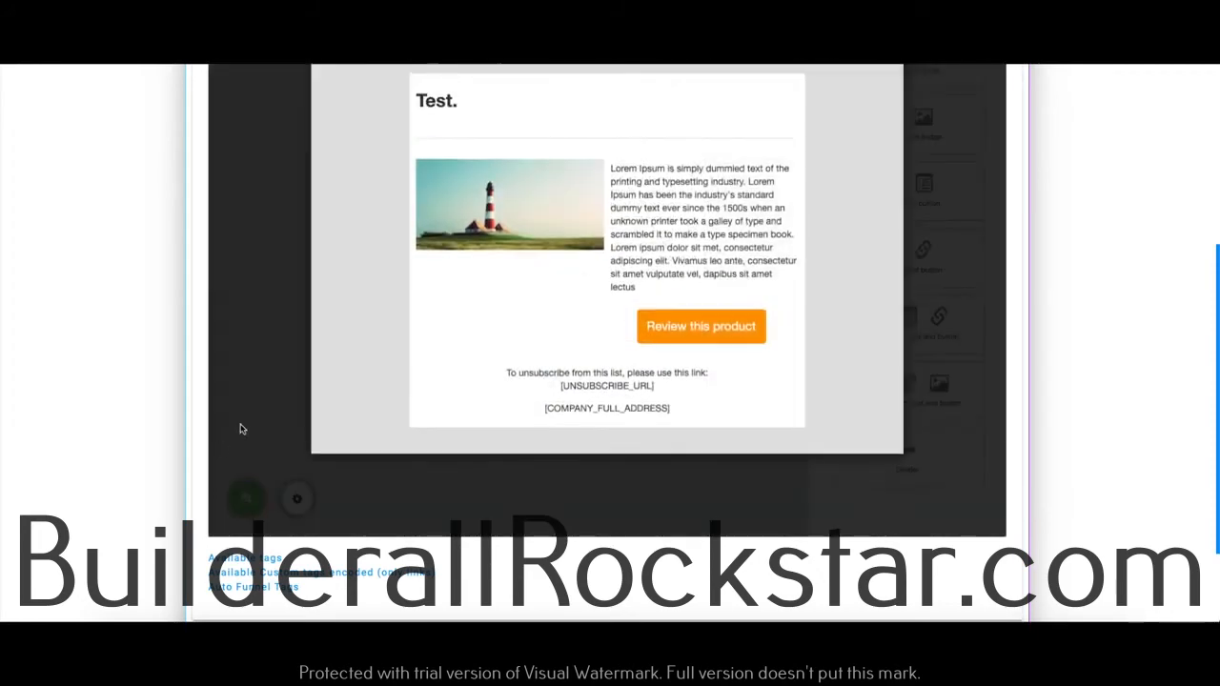
pyautogui.scroll(2, 1156, 162)
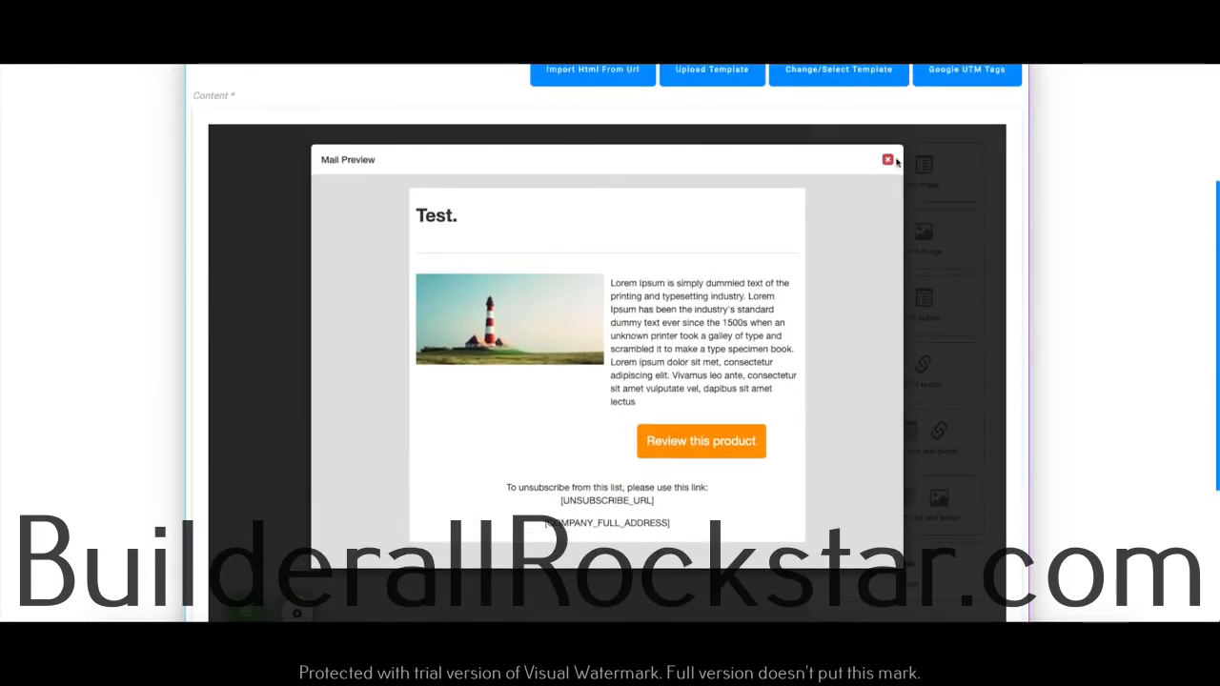
pyautogui.click(887, 159)
# - Open the template settings and set the Layout background color to red #ea1313
pyautogui.scroll(-1, 258, 586)
pyautogui.click(297, 589)
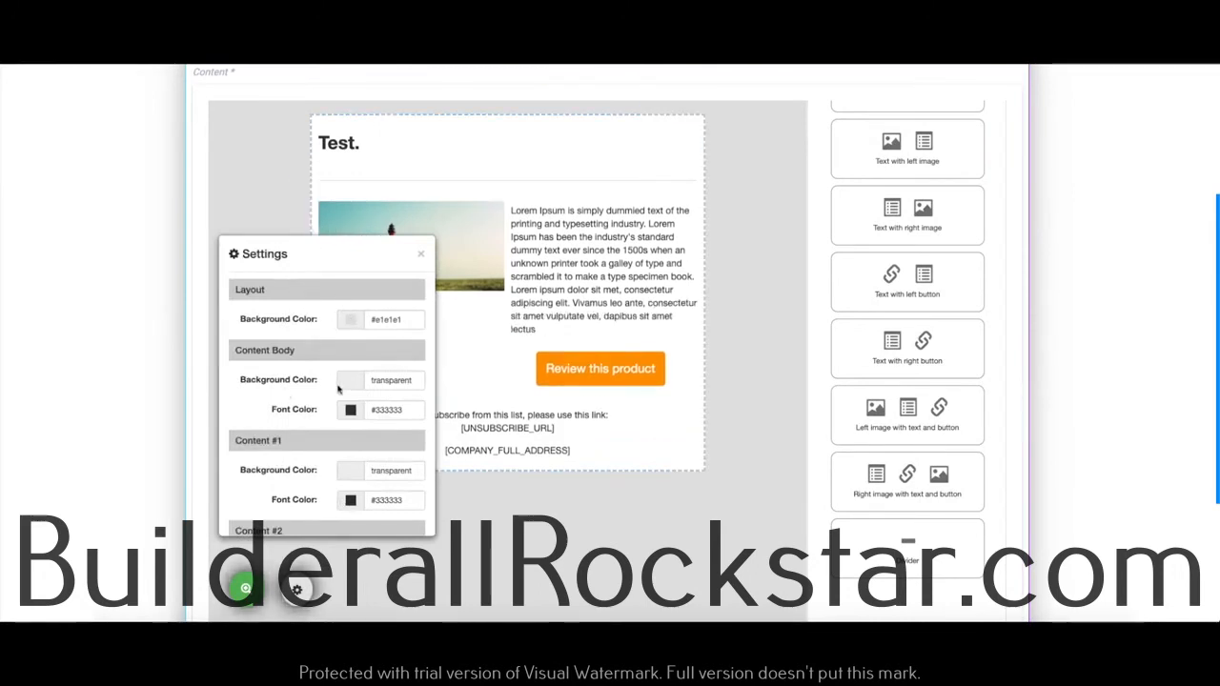
pyautogui.scroll(-2, 342, 386)
pyautogui.scroll(2, 324, 357)
pyautogui.scroll(-5, 329, 321)
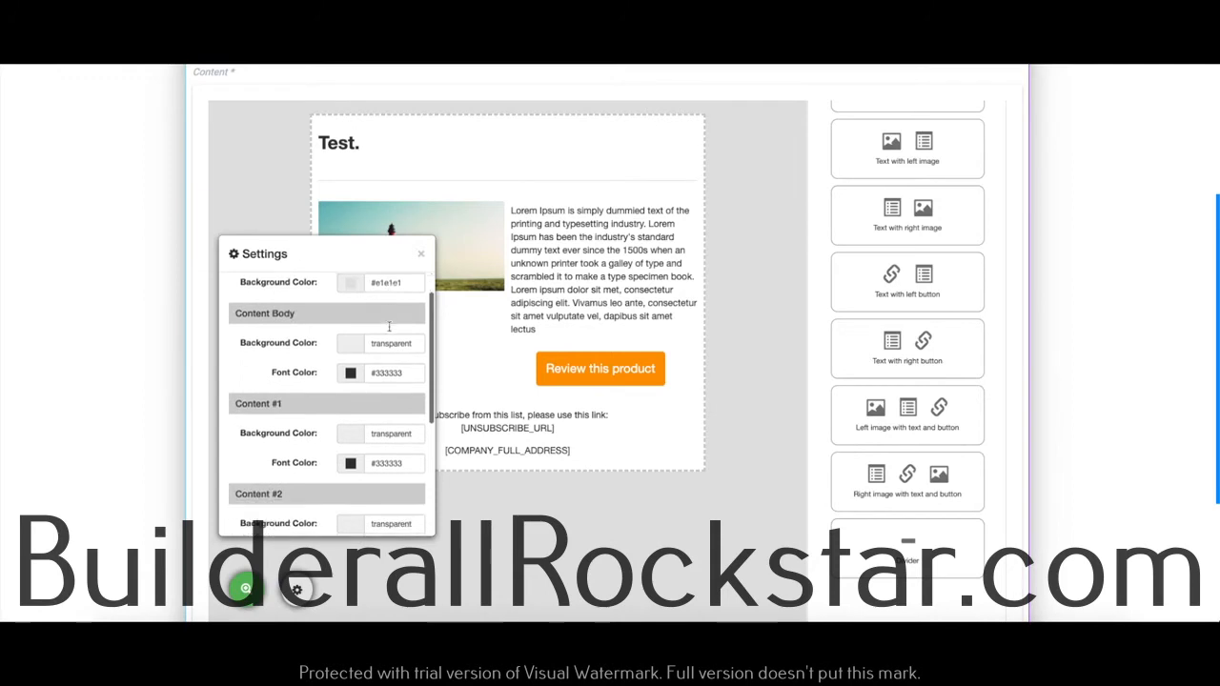
pyautogui.scroll(5, 371, 327)
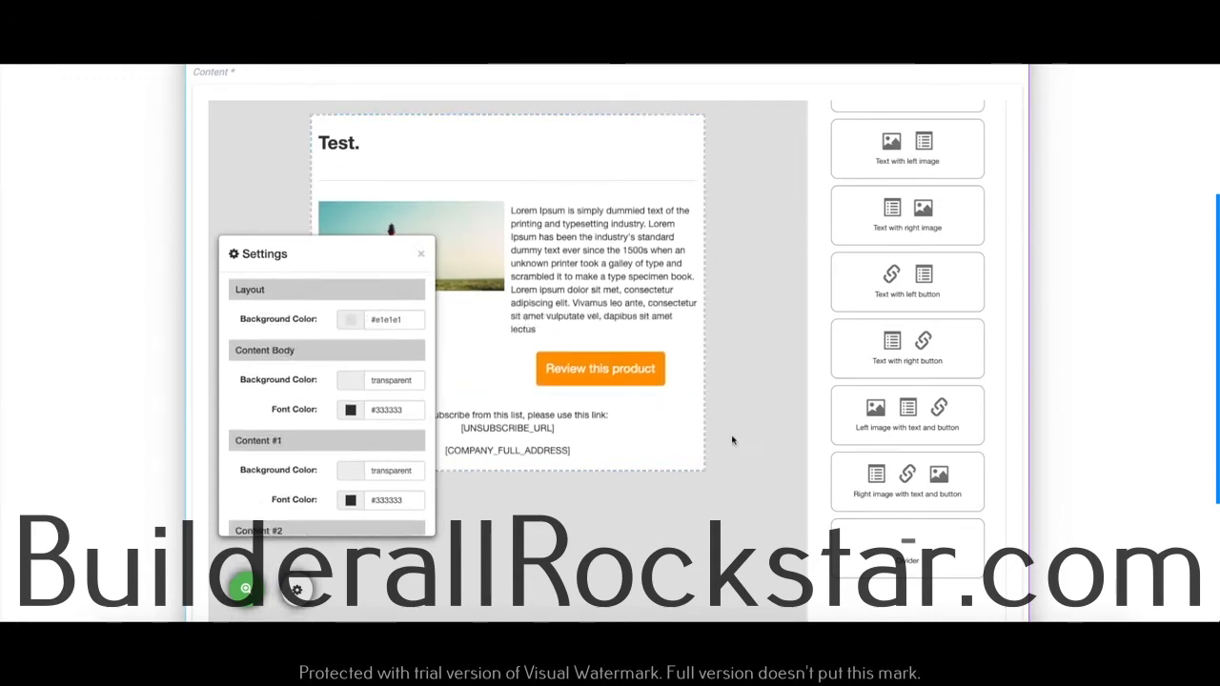
pyautogui.click(350, 321)
pyautogui.click(331, 340)
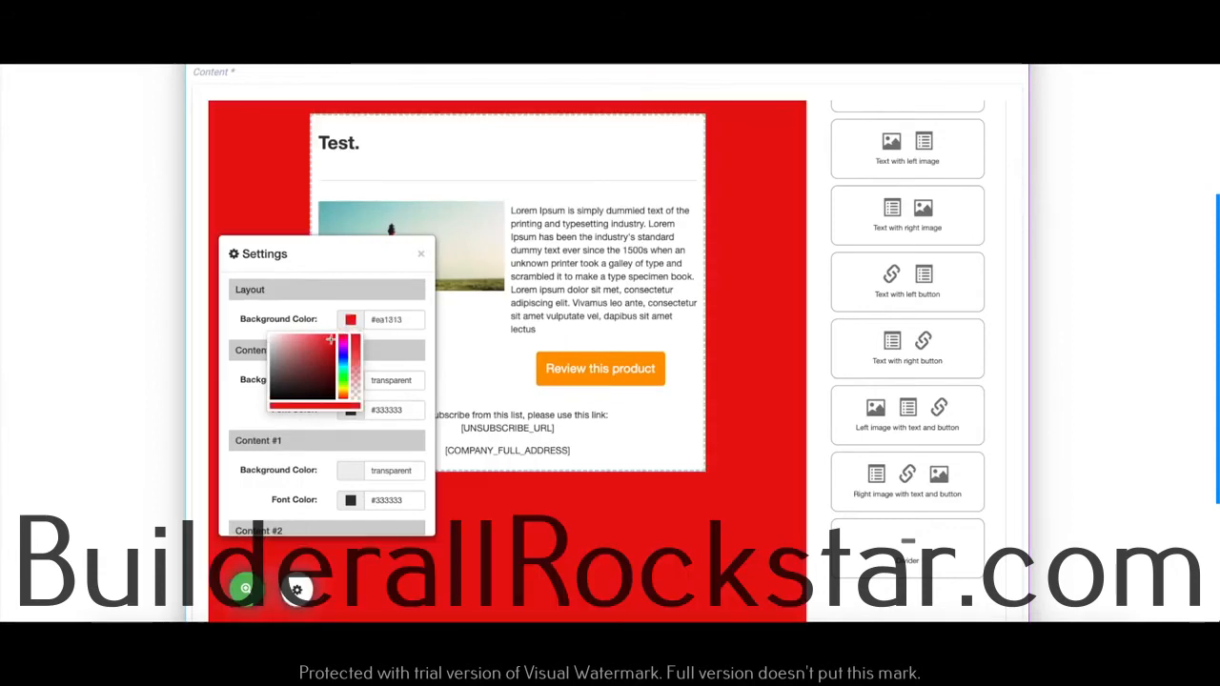
pyautogui.click(335, 323)
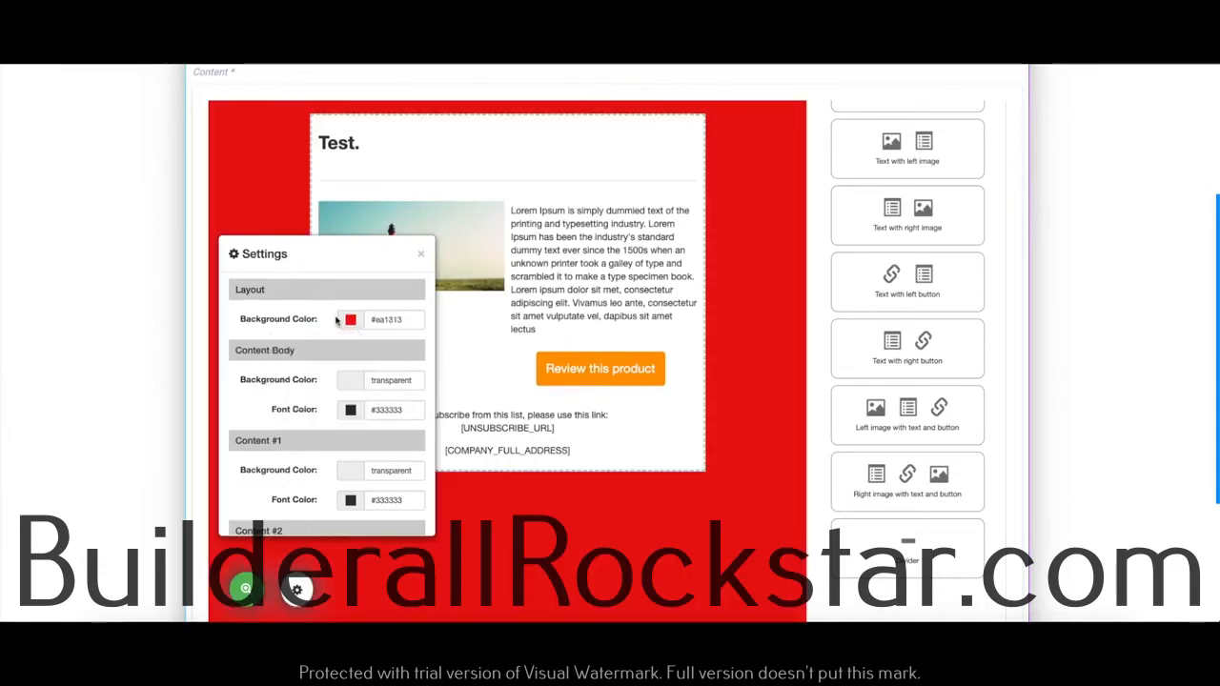
# - Set the Content Body background color to dusty pink #d39898 and reduce its opacity
pyautogui.click(350, 388)
pyautogui.moveTo(291, 420)
pyautogui.mouseDown()
pyautogui.moveTo(305, 428)
pyautogui.moveTo(299, 444)
pyautogui.moveTo(271, 399)
pyautogui.moveTo(289, 405)
pyautogui.mouseUp()
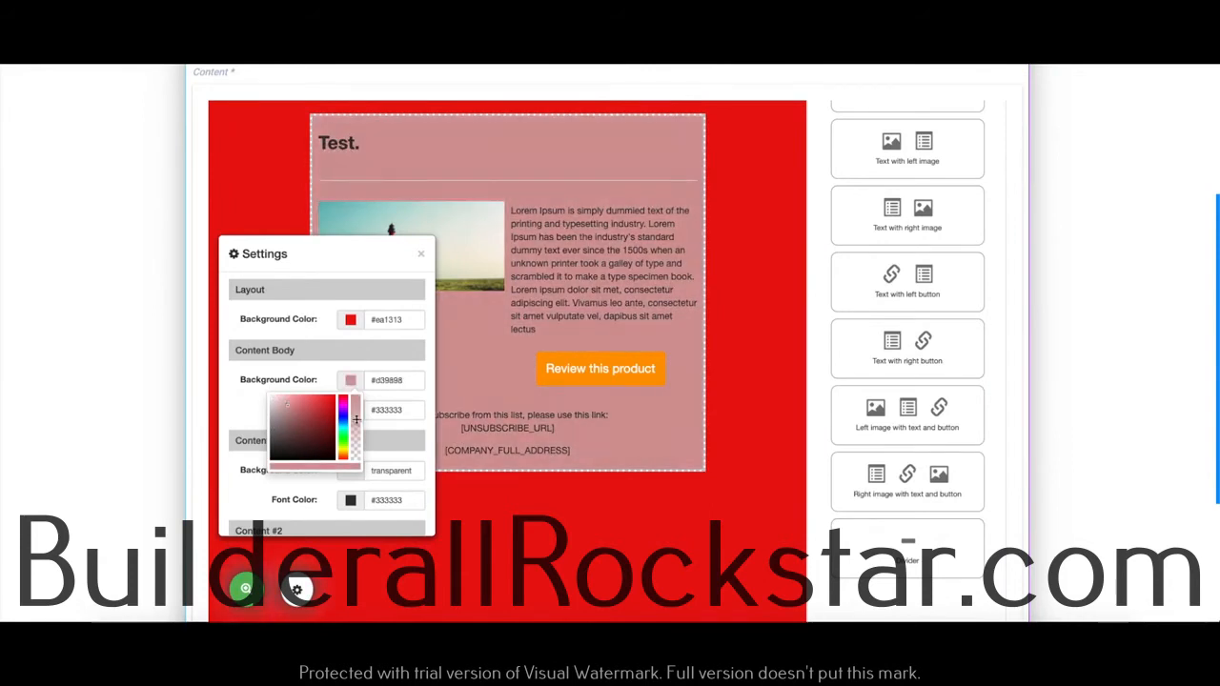
pyautogui.moveTo(357, 397); pyautogui.dragTo(350, 479)
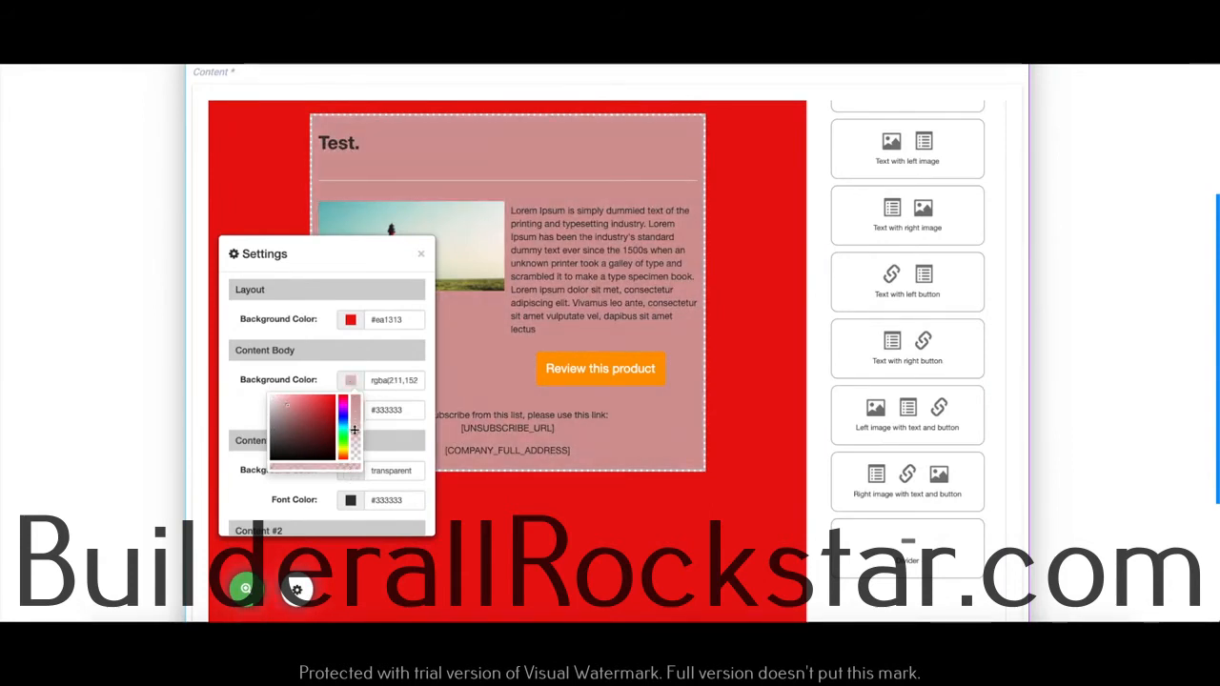
pyautogui.click(259, 399)
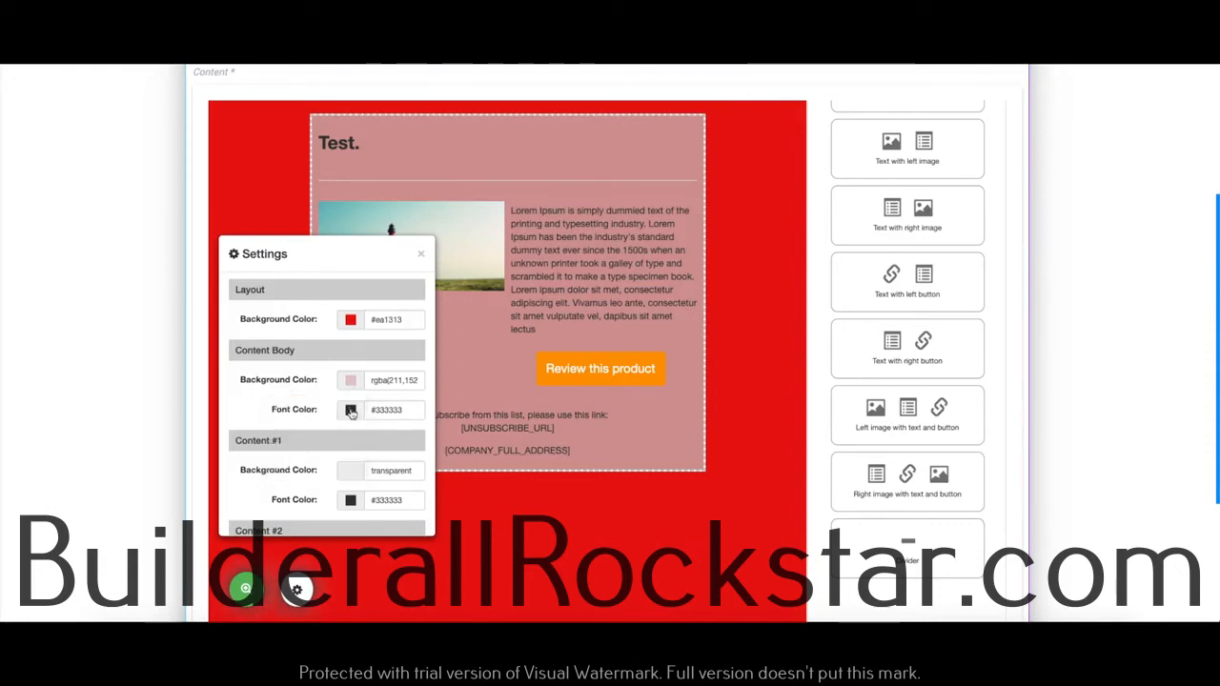
# - Set the Content Body font color to dark red #962222
pyautogui.click(351, 412)
pyautogui.moveTo(327, 439)
pyautogui.mouseDown()
pyautogui.moveTo(295, 459)
pyautogui.moveTo(299, 422)
pyautogui.moveTo(286, 471)
pyautogui.moveTo(322, 486)
pyautogui.moveTo(321, 445)
pyautogui.mouseUp()
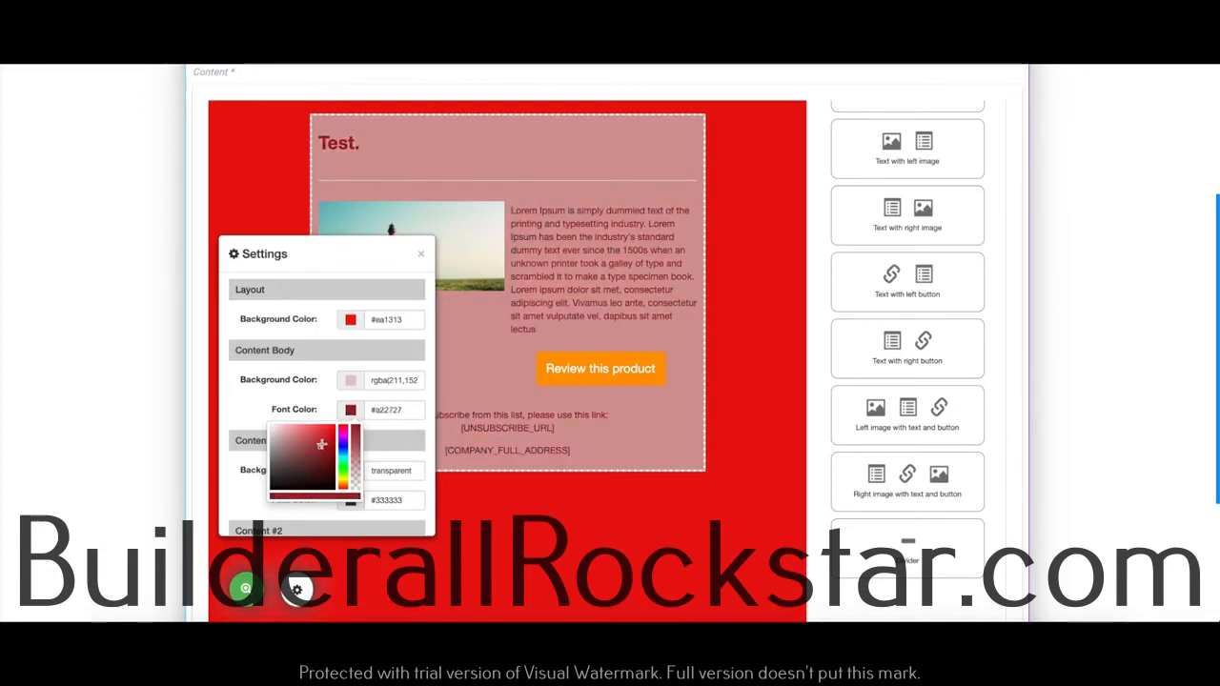
pyautogui.click(426, 436)
# - Set the Content #1 background color to near-black #020000
pyautogui.scroll(-3, 322, 381)
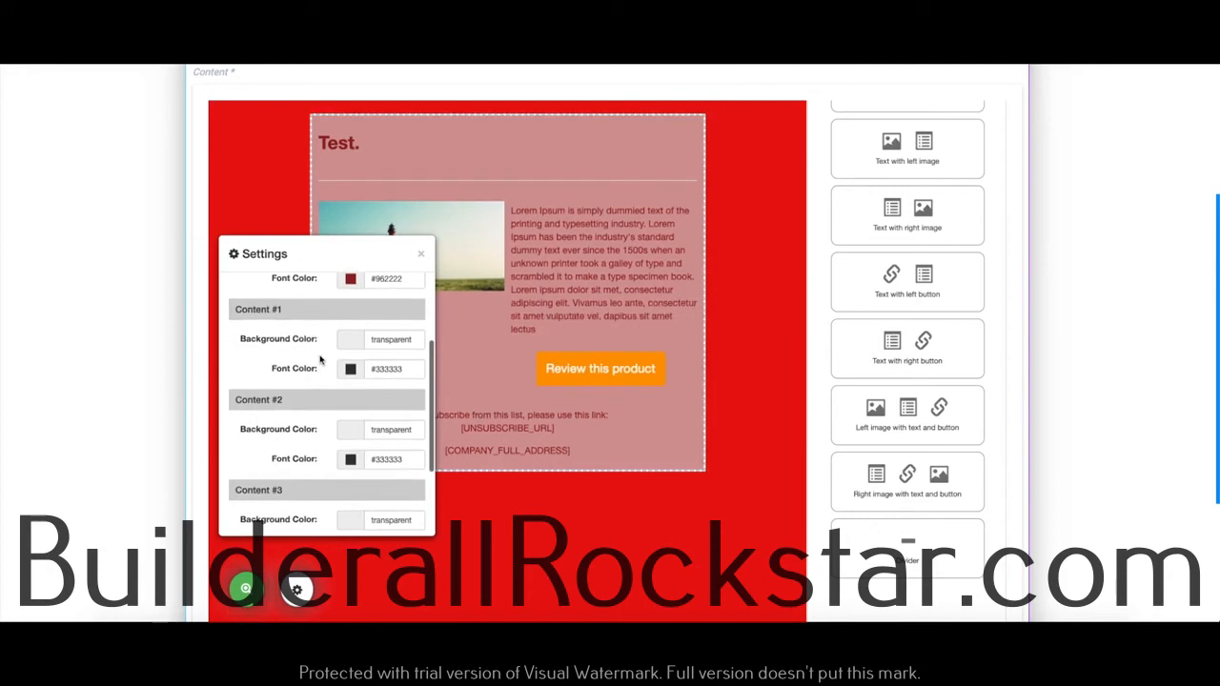
pyautogui.click(350, 345)
pyautogui.moveTo(305, 400); pyautogui.dragTo(304, 373)
pyautogui.moveTo(328, 408); pyautogui.dragTo(330, 414)
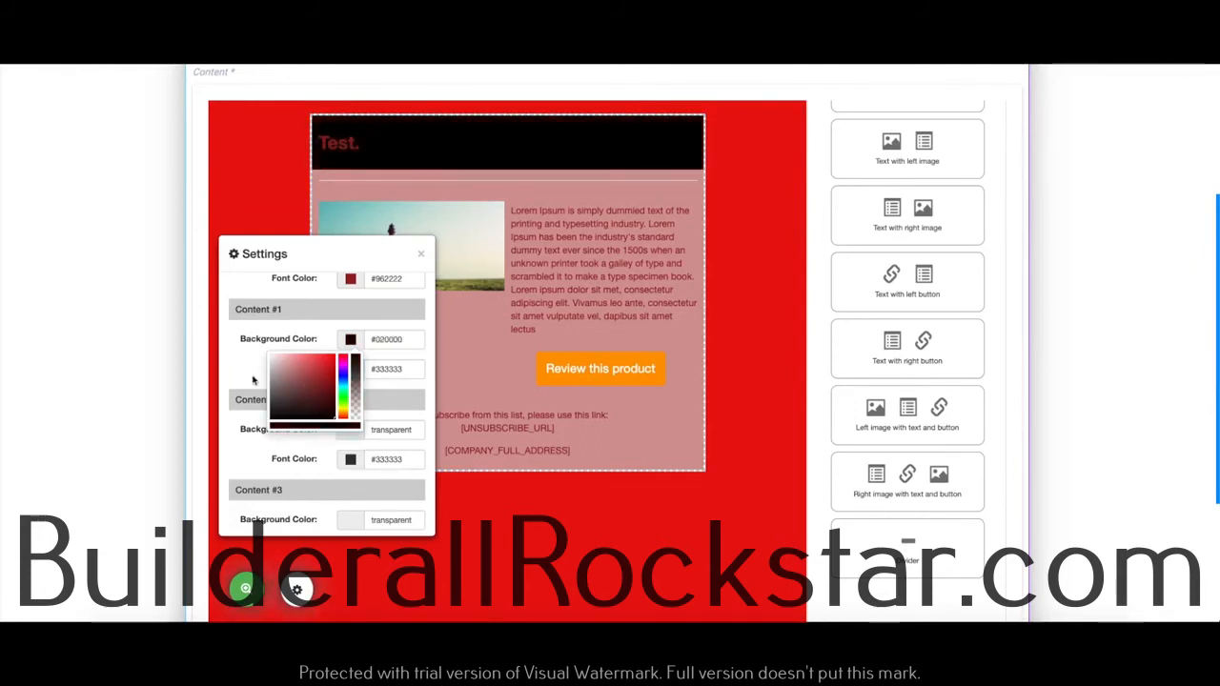
pyautogui.click(241, 375)
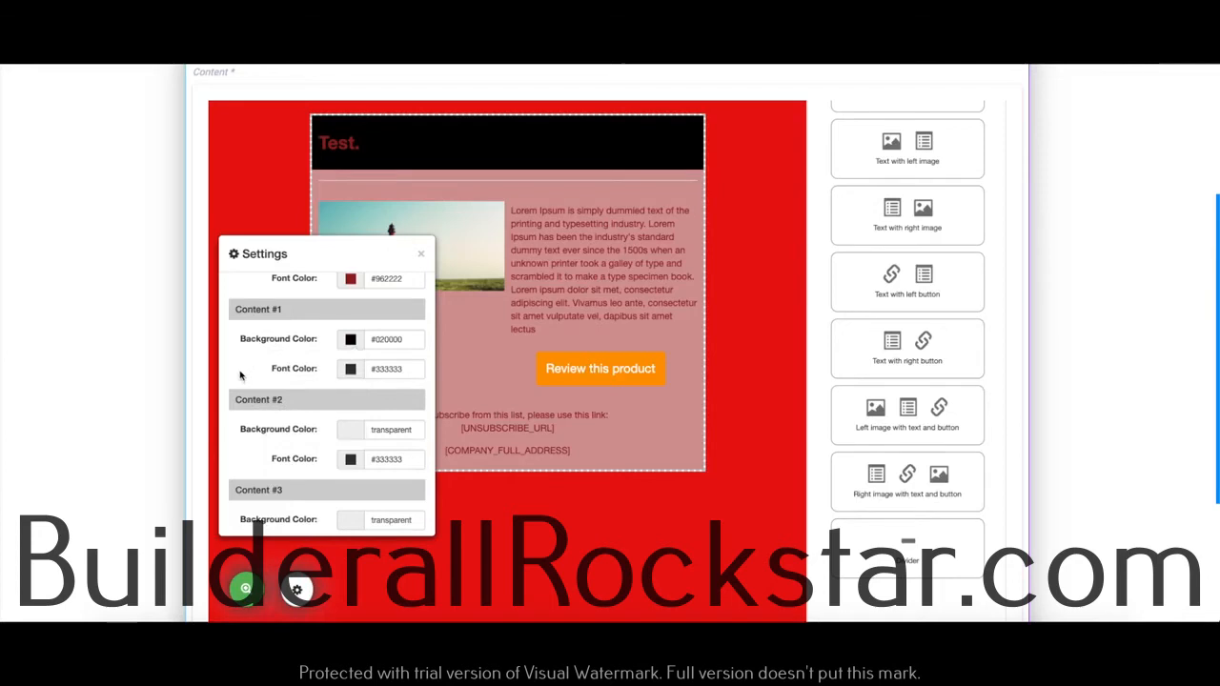
# - Set the Content #1 font color to light red #e53e3e, and close the template settings
pyautogui.click(351, 371)
pyautogui.click(317, 390)
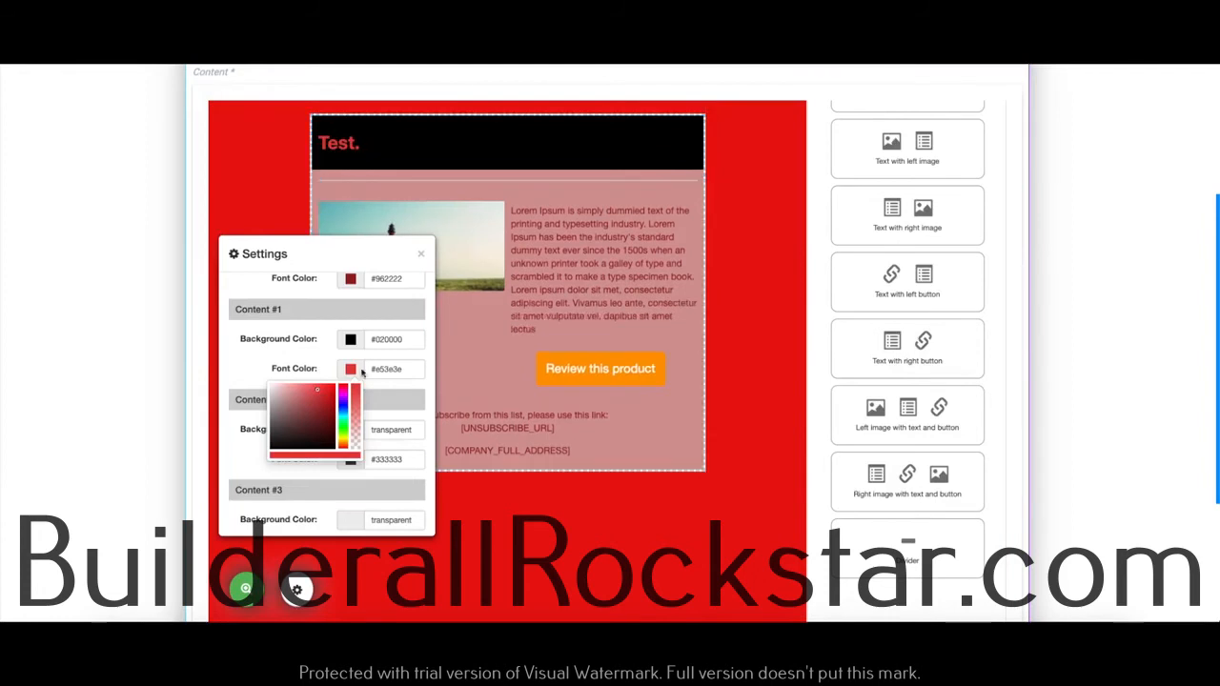
pyautogui.click(312, 370)
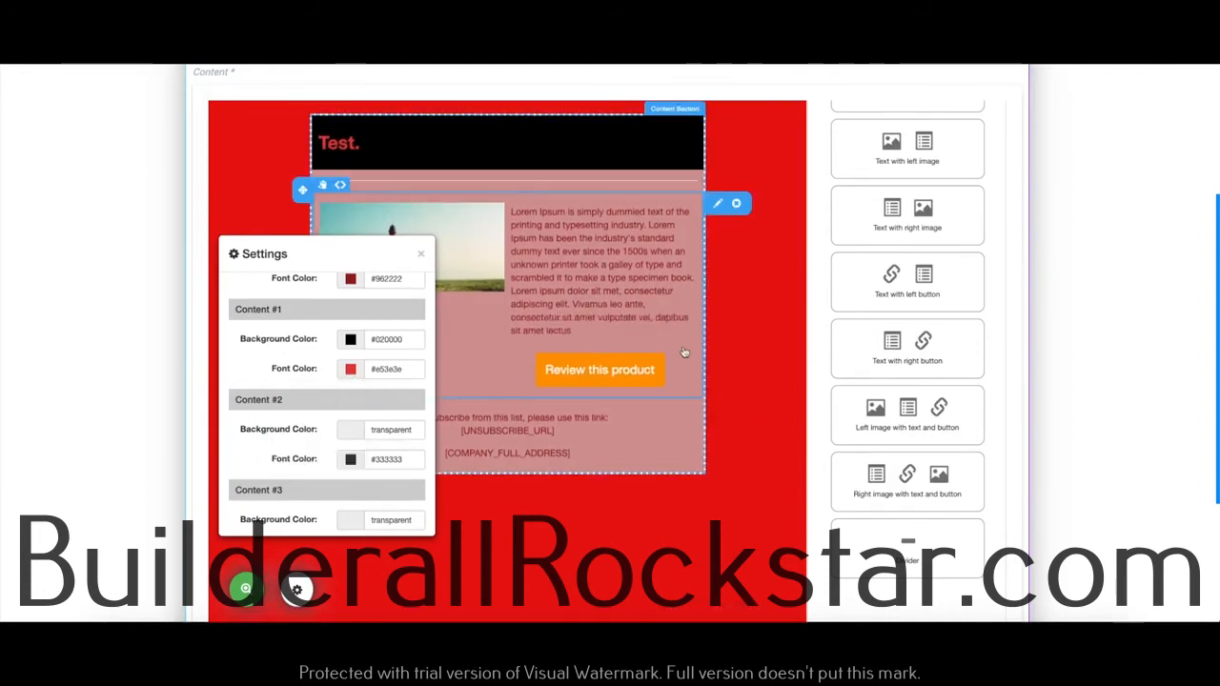
pyautogui.scroll(-2, 339, 405)
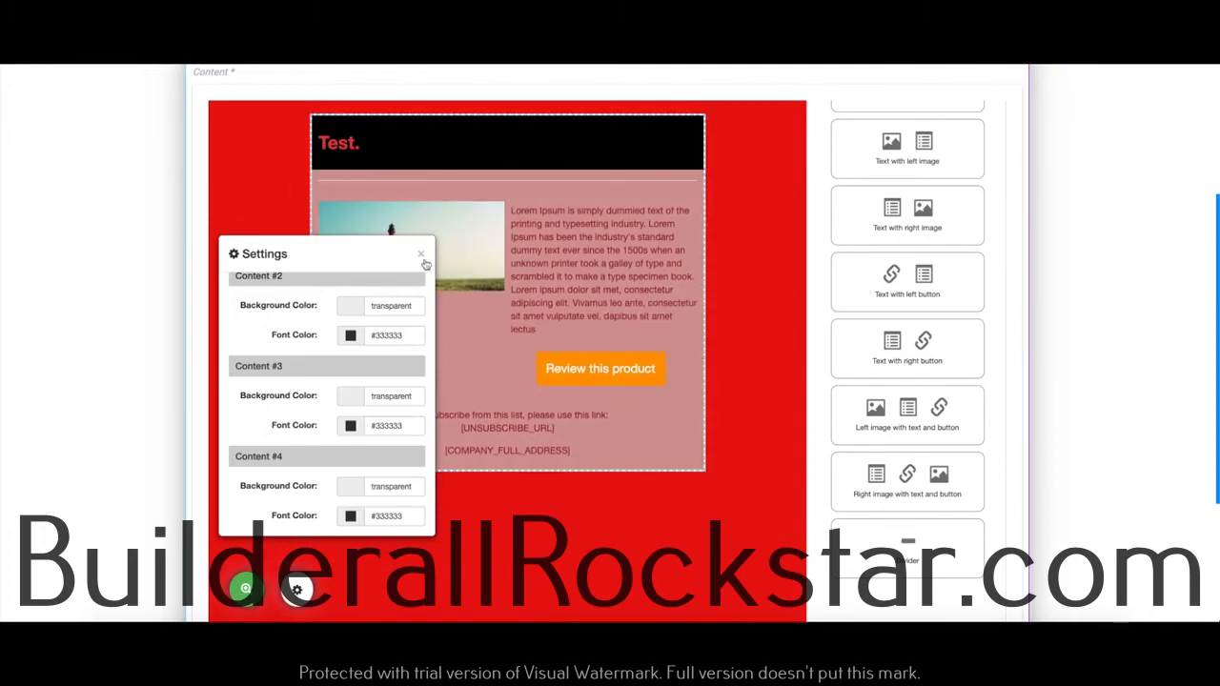
pyautogui.click(422, 256)
# - Look over the recolored template and the options around the editor, and try to show the plain text version
pyautogui.scroll(-3, 525, 374)
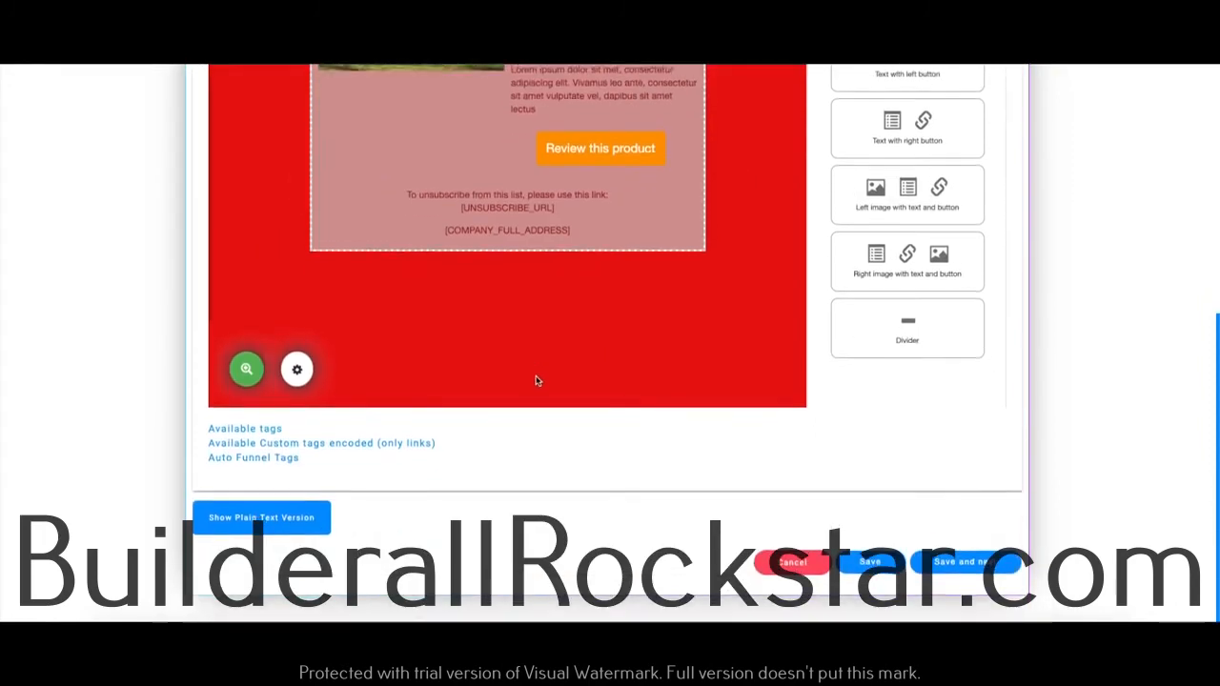
pyautogui.scroll(5, 570, 368)
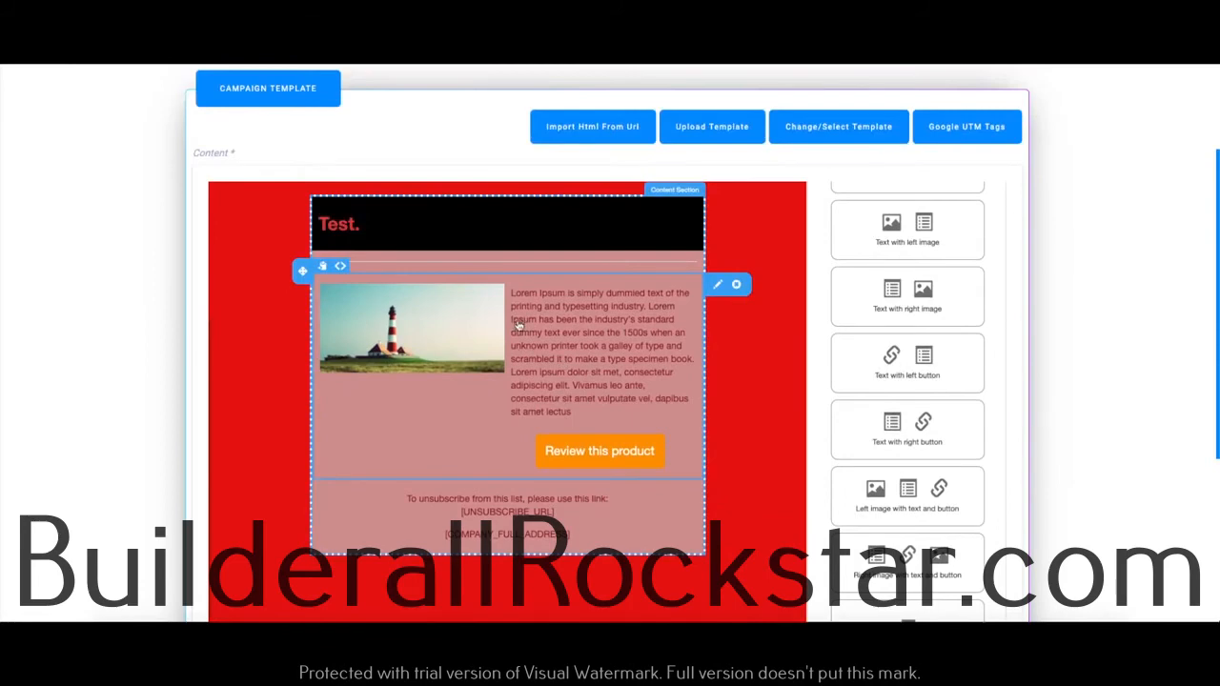
pyautogui.scroll(-5, 573, 320)
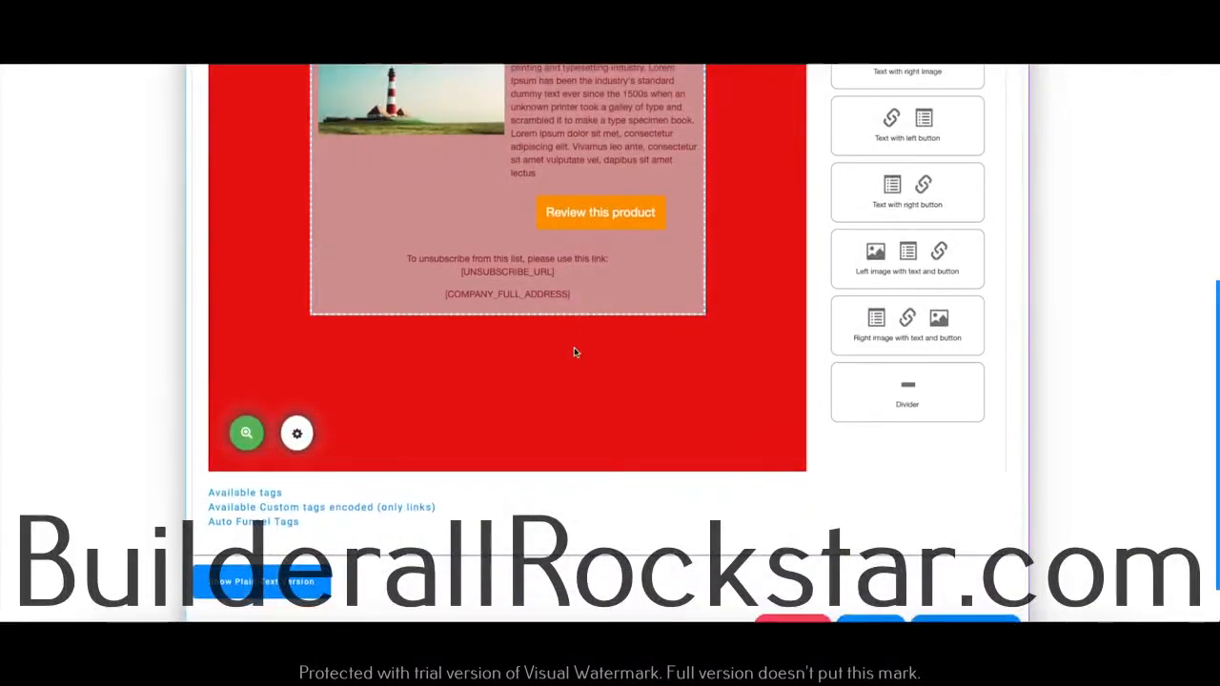
pyautogui.scroll(5, 458, 300)
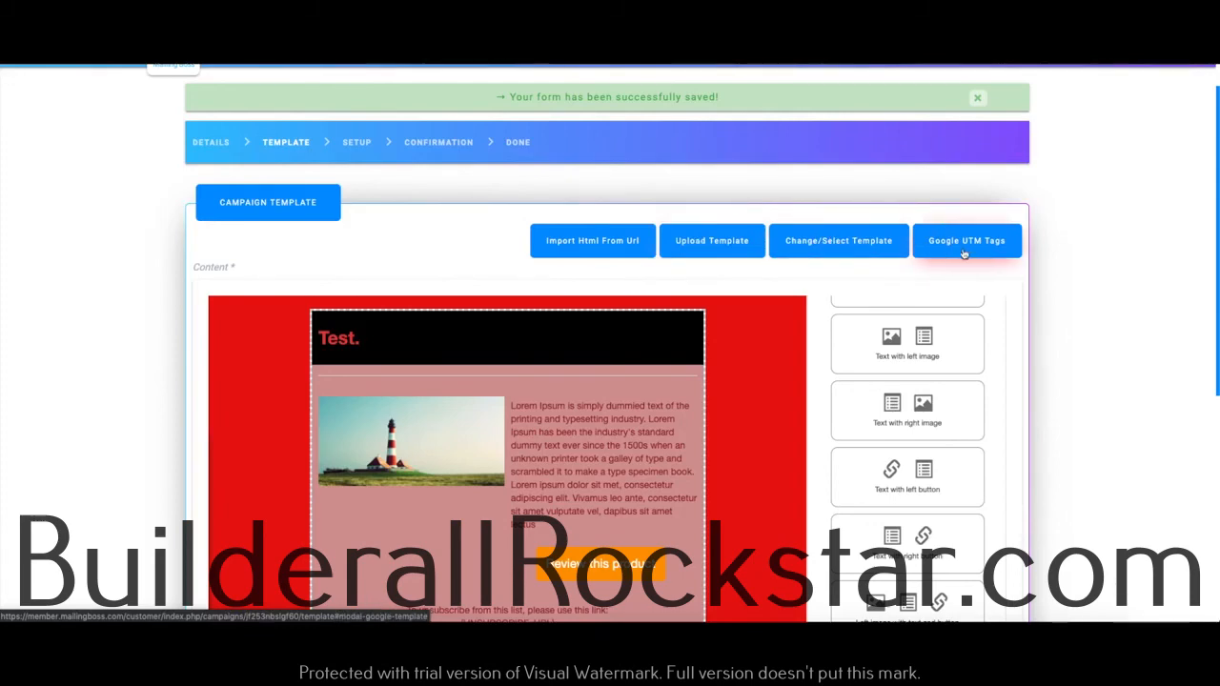
pyautogui.scroll(-5, 534, 286)
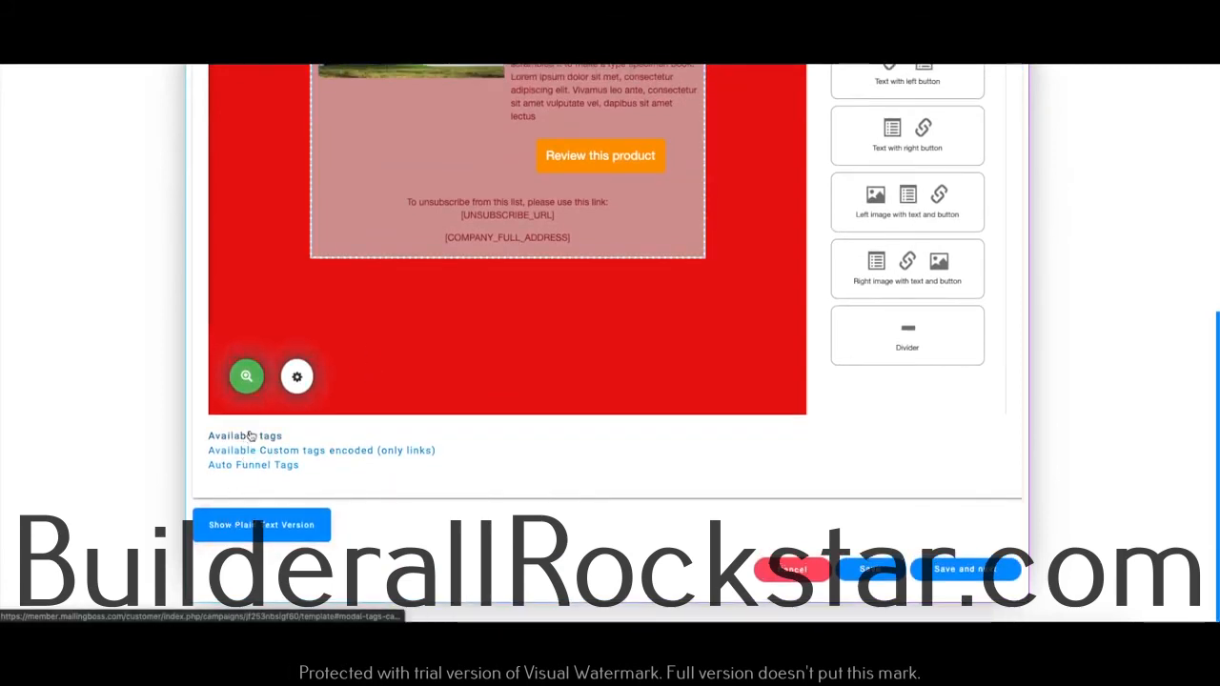
pyautogui.click(261, 522)
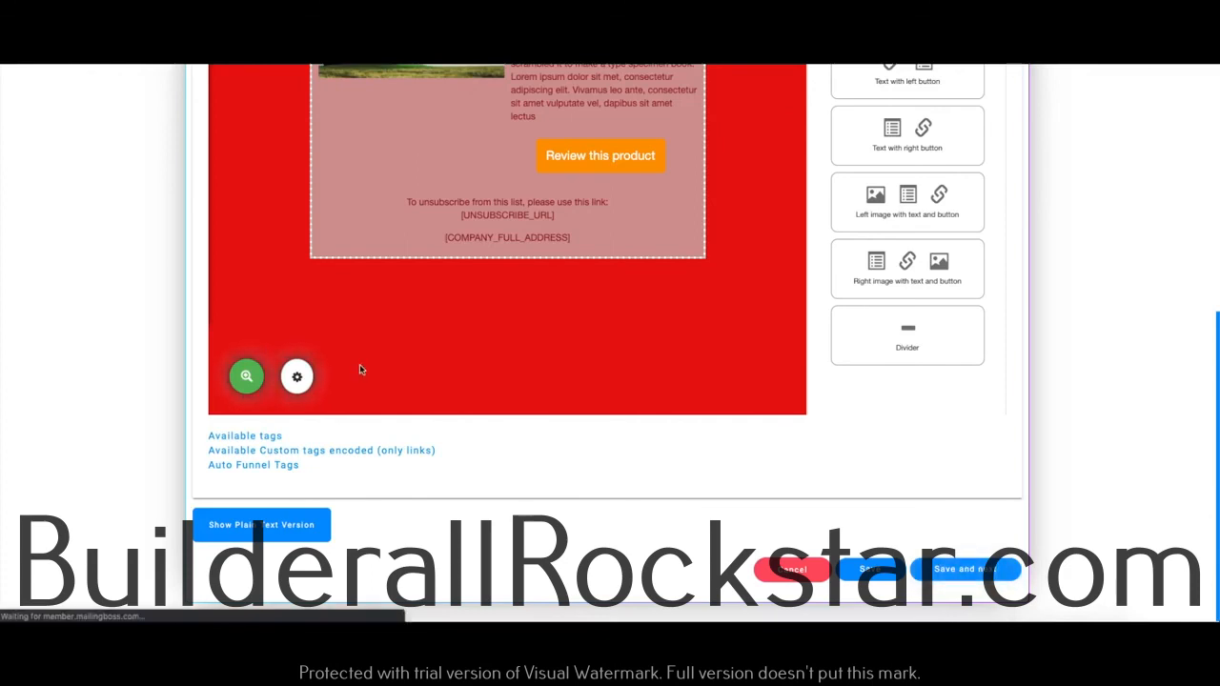